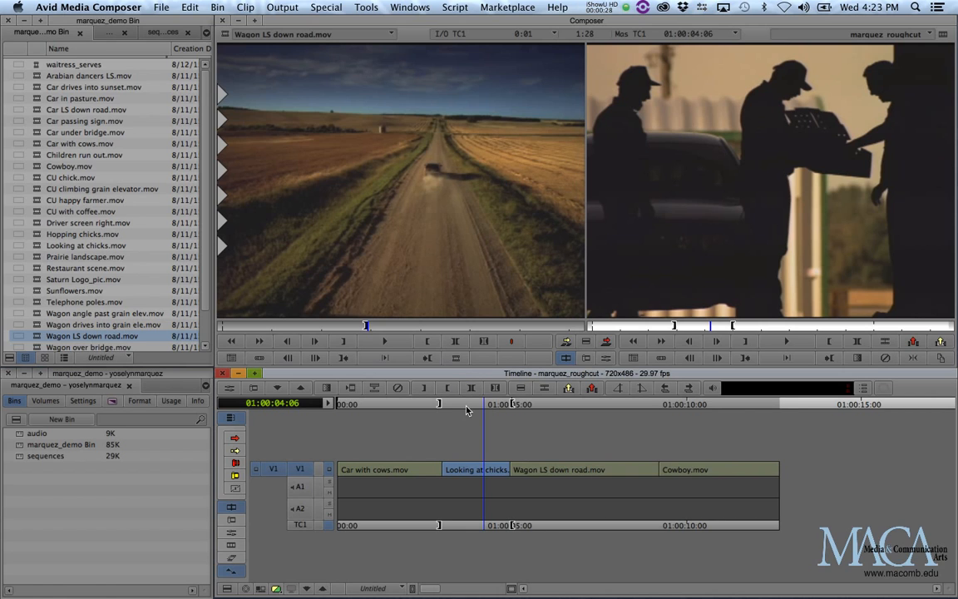
Clear the In/Out marks on marquez_roughcut, review the opening shots, and jump to the sequence end
key("g")
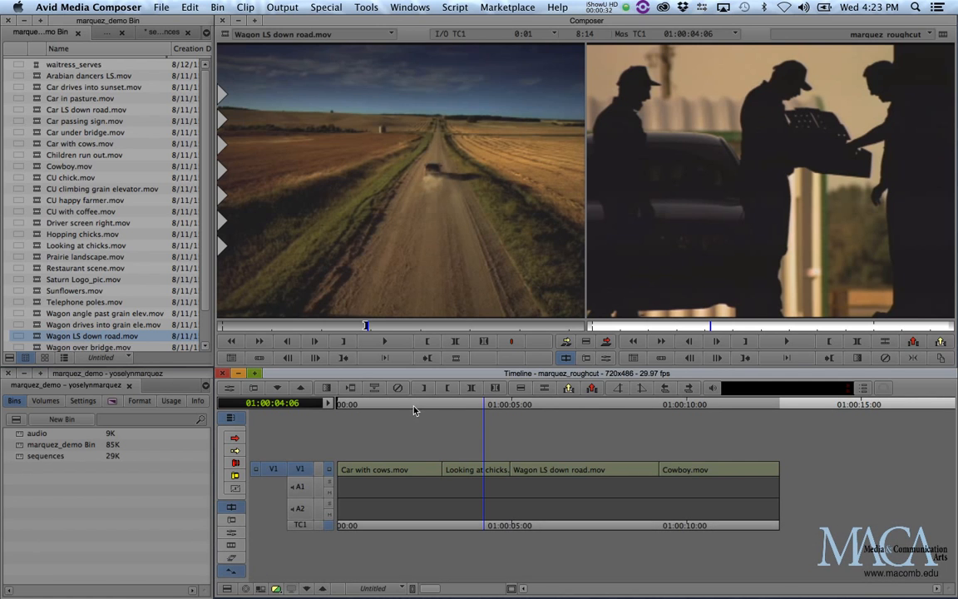
left_click_drag(407, 404, 690, 425)
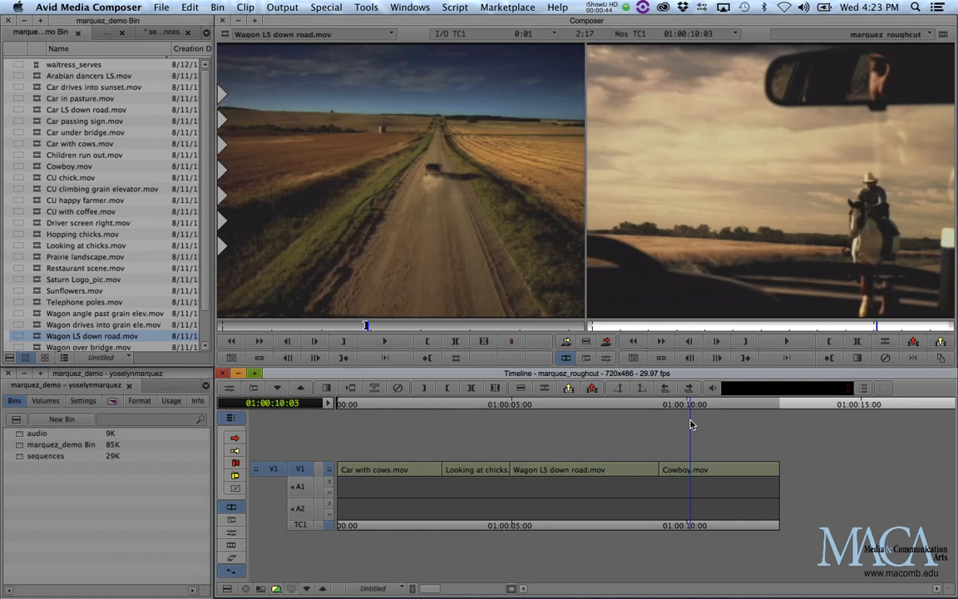
key("End")
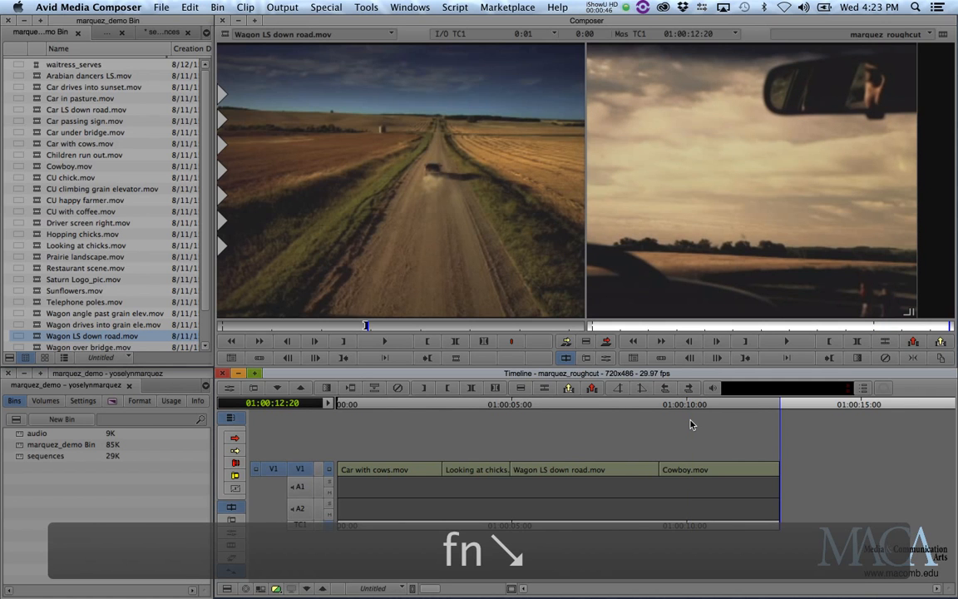
left_click_drag(206, 282, 205, 310)
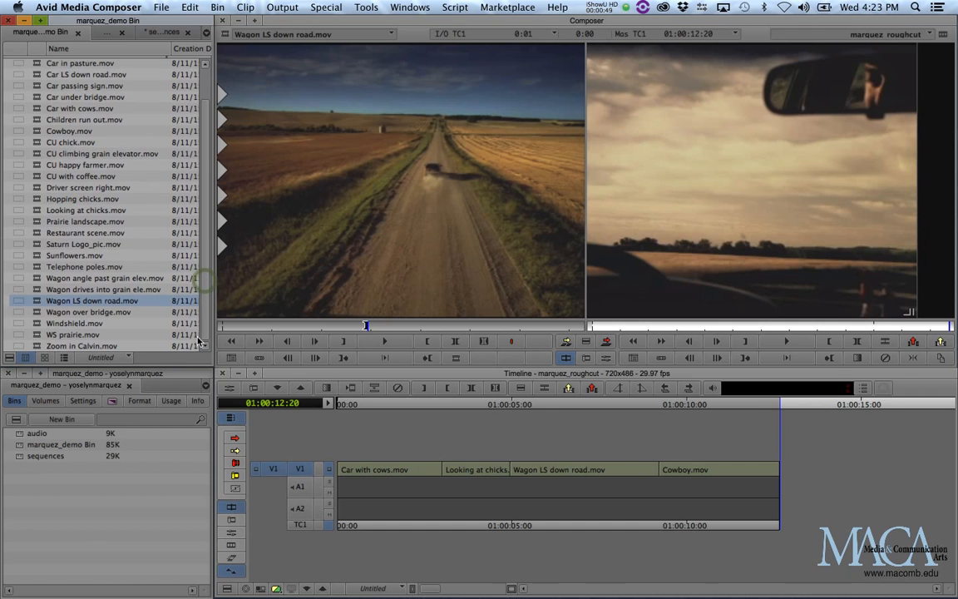
Preview Zoom in Calvin.mov, splice it onto the end of marquez_roughcut, and save the project
double_click(37, 346)
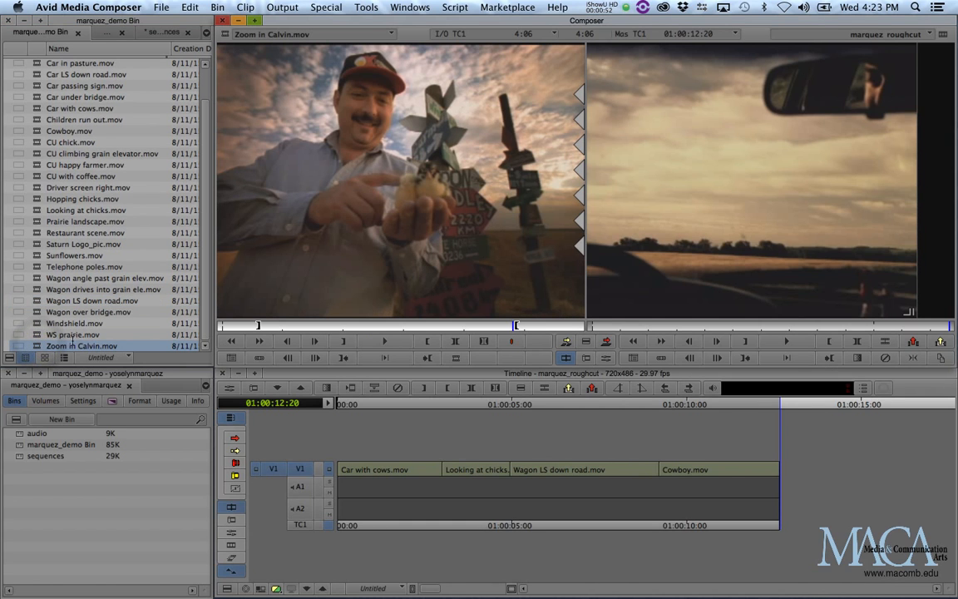
left_click_drag(278, 324, 369, 326)
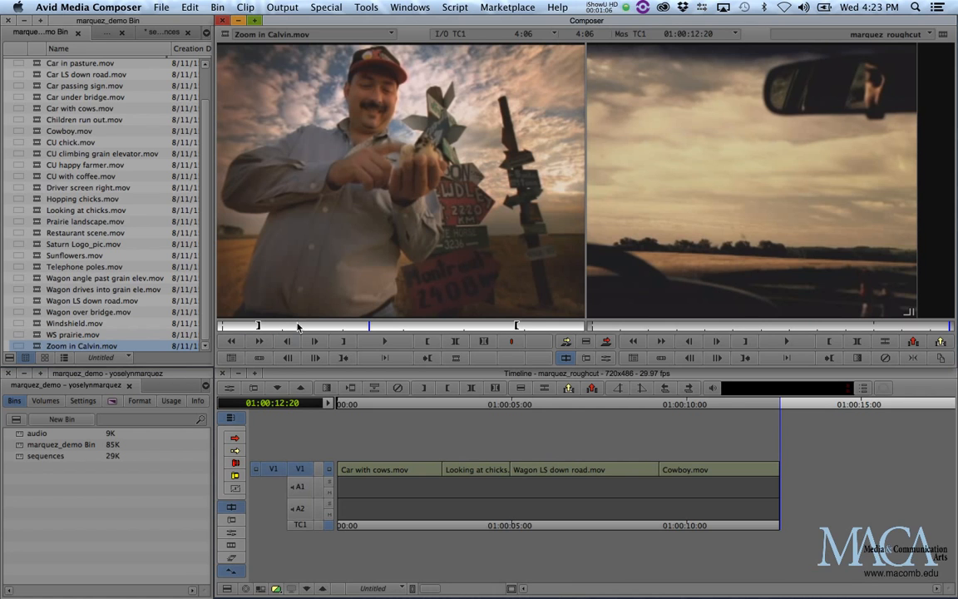
key("v")
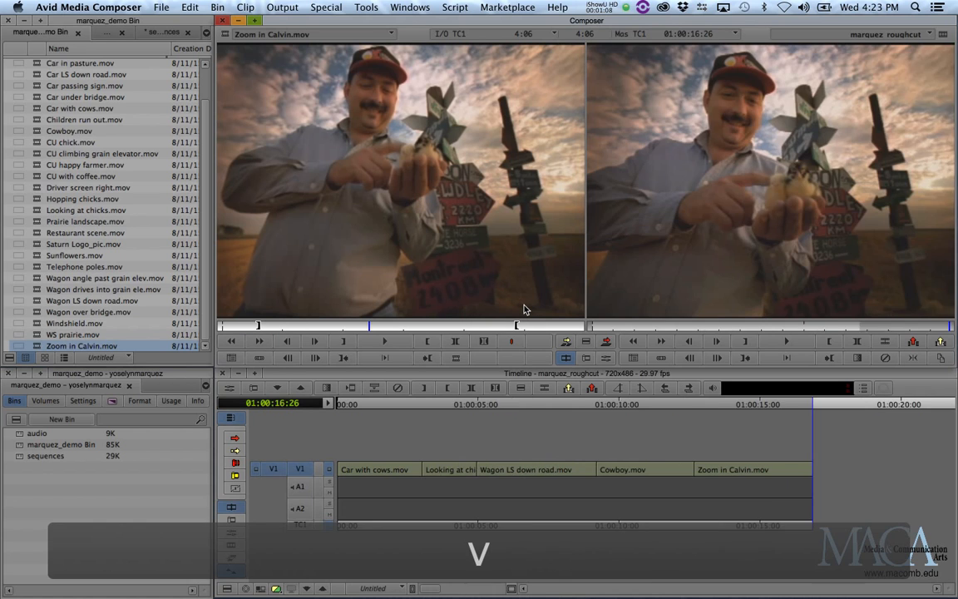
mouse_move(730, 406)
left_mouse_down()
mouse_move(760, 406)
mouse_move(727, 407)
left_mouse_up()
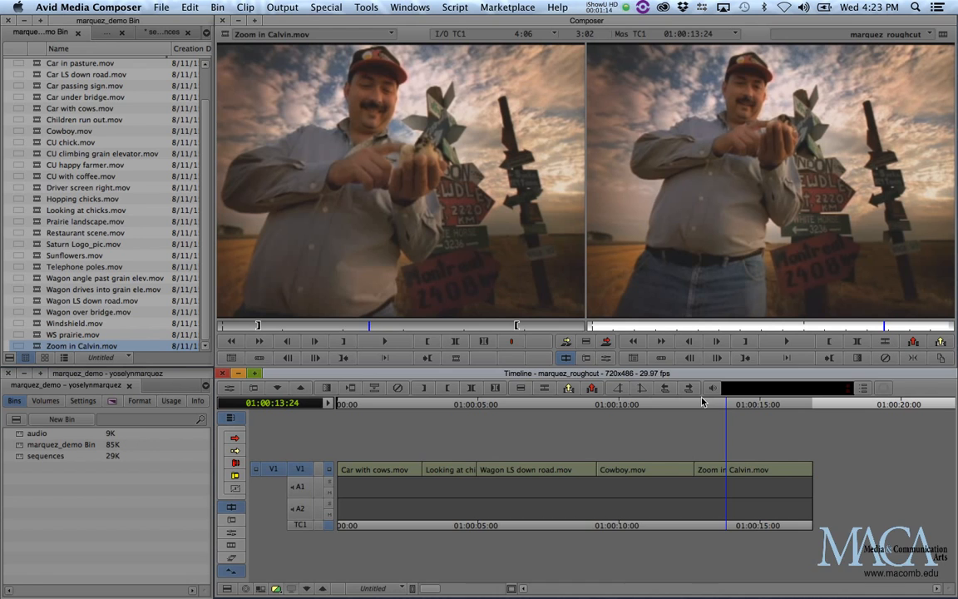
key("super+s")
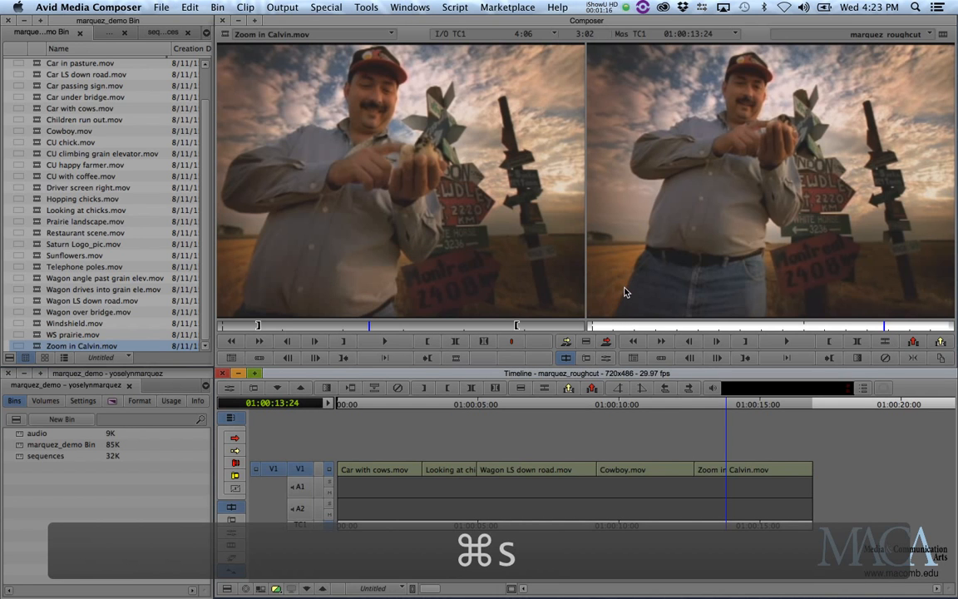
left_click(370, 7)
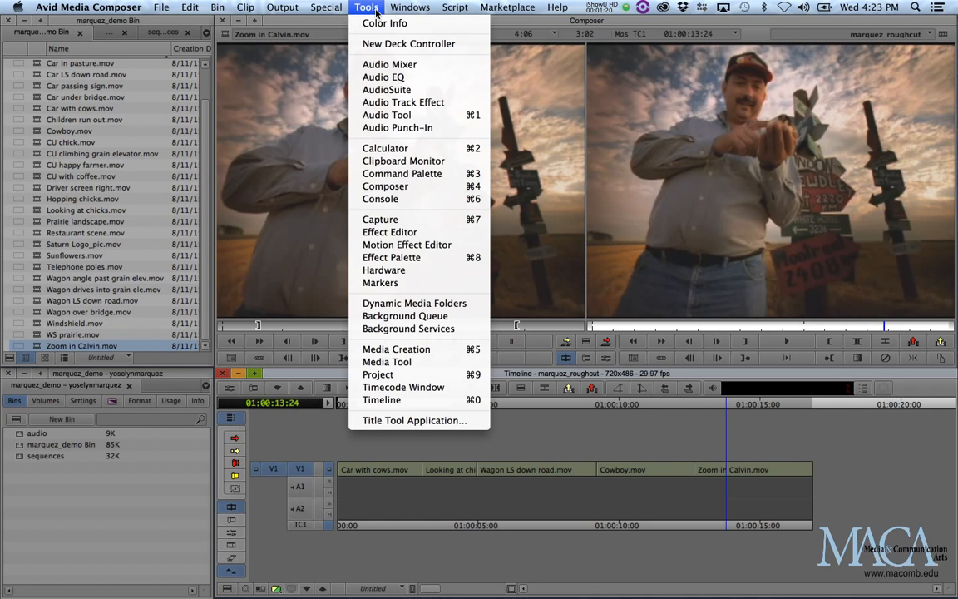
Launch the Title Tool Application and start a new title in the full Title Tool
left_click(474, 421)
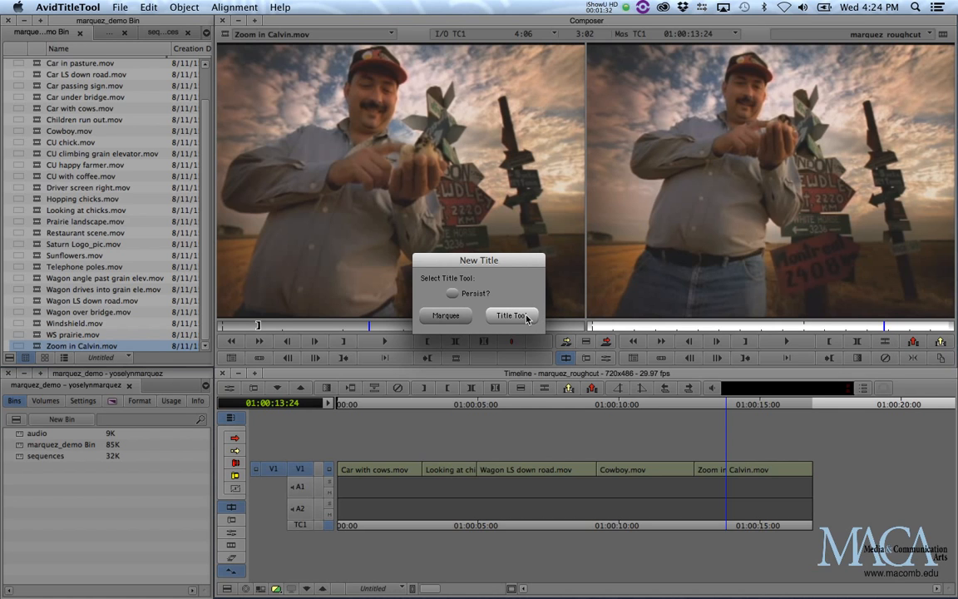
left_click(511, 316)
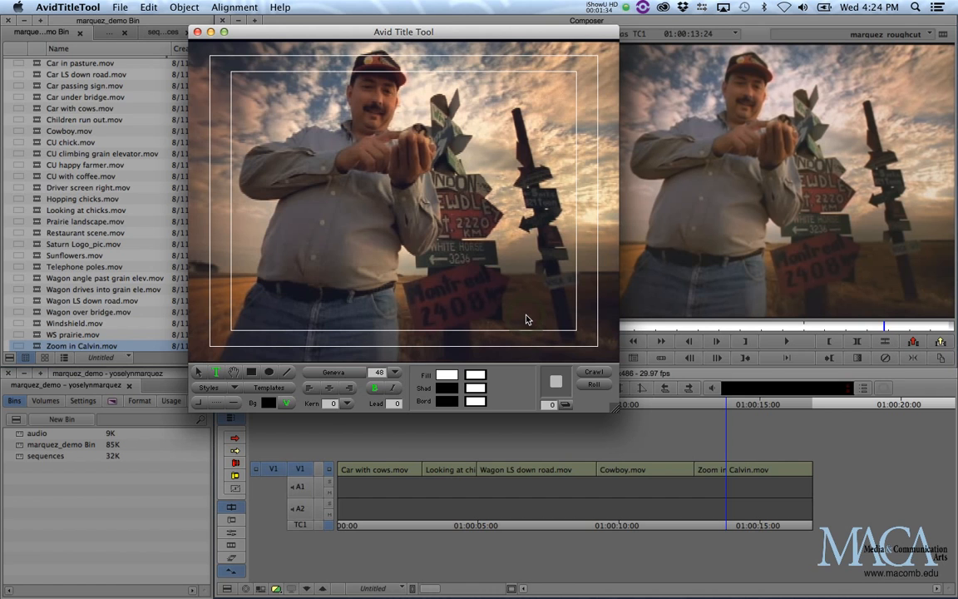
Move the Title Tool window lower on screen and set the title text to bold
left_click_drag(449, 29, 444, 52)
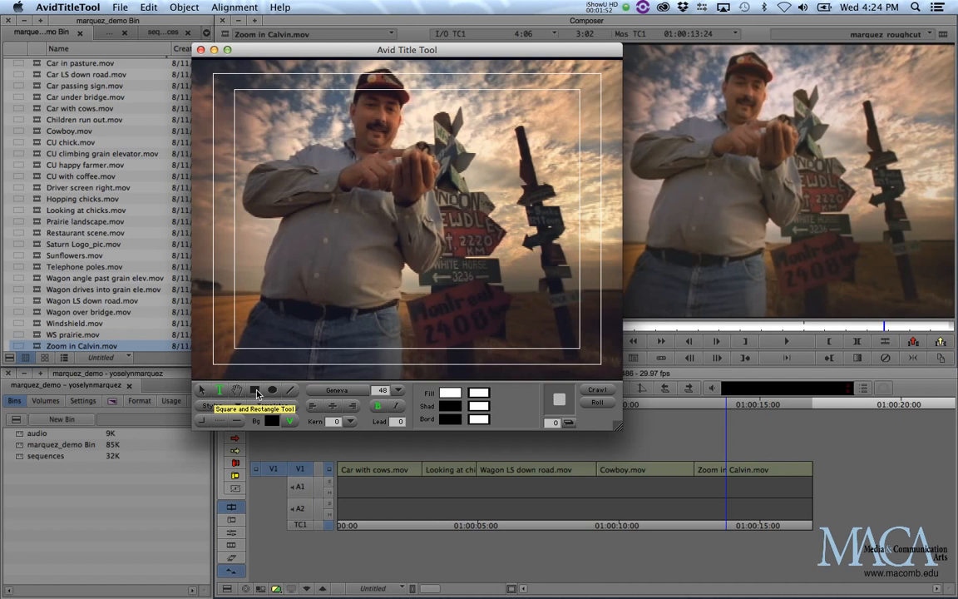
left_click(379, 406)
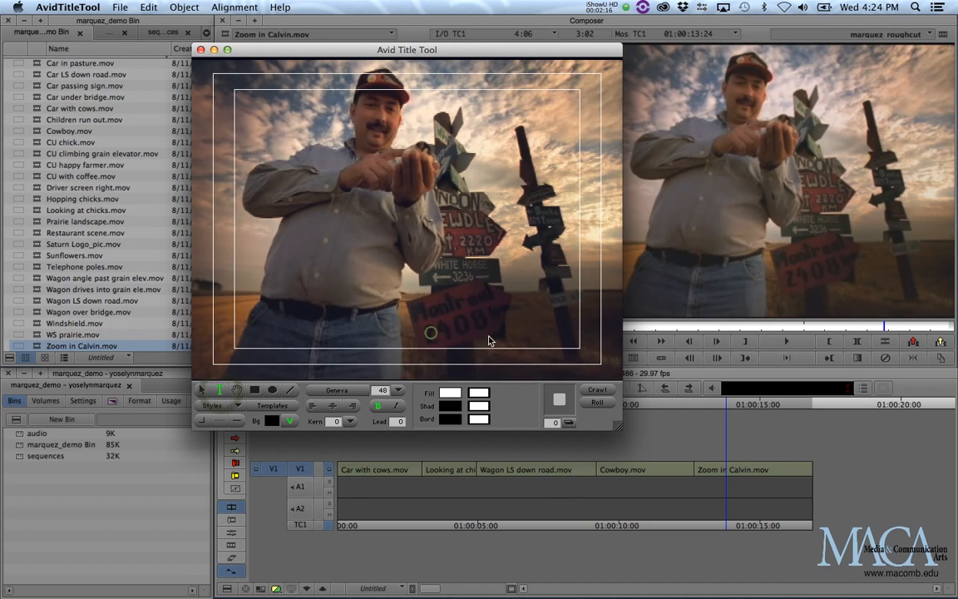
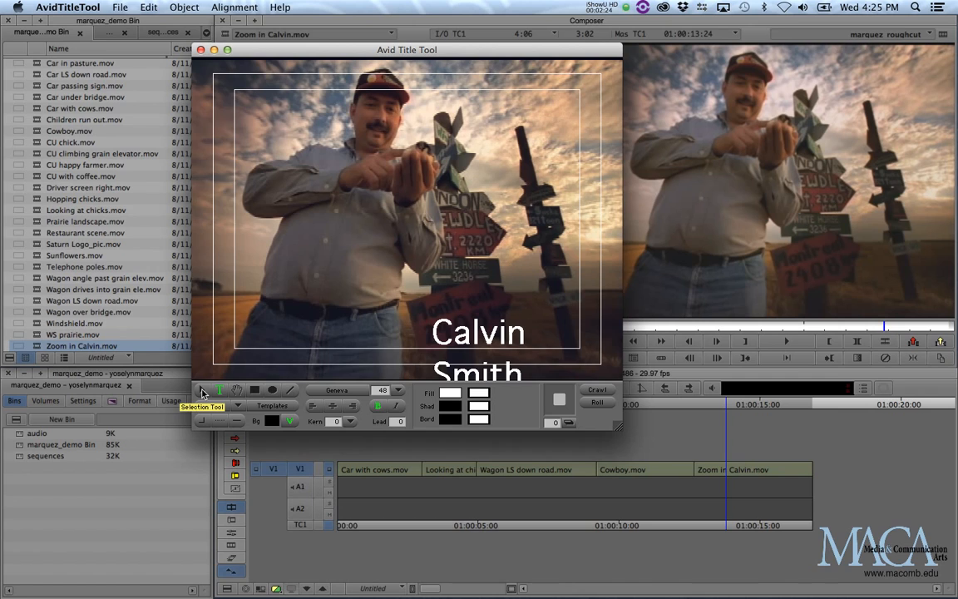
Type the subject's full name as title text near the bottom of the frame, then switch to the Selection tool
left_click(203, 392)
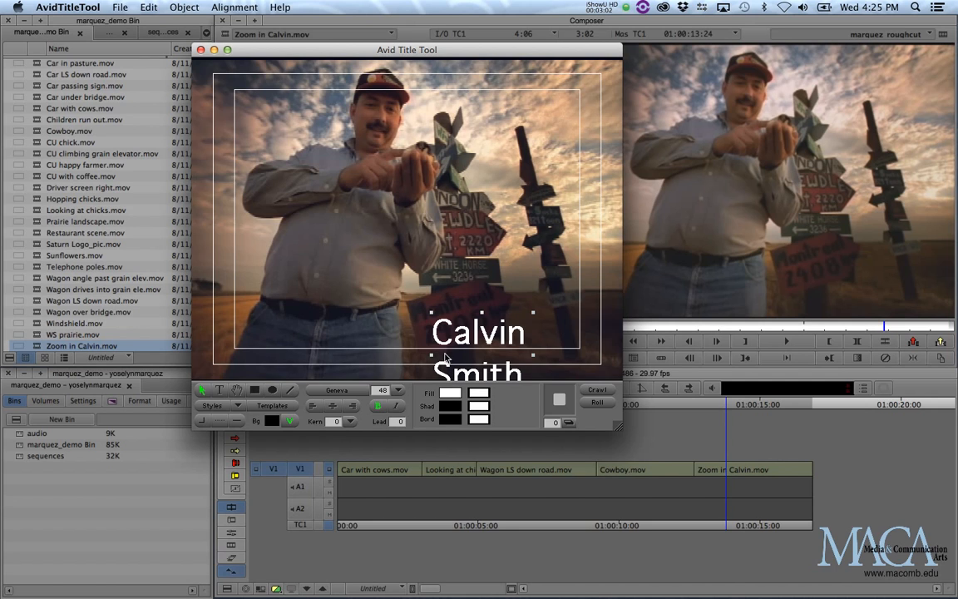
Widen the name text box to one line, set it to 36 point, and place it lower right
left_click_drag(447, 344, 391, 269)
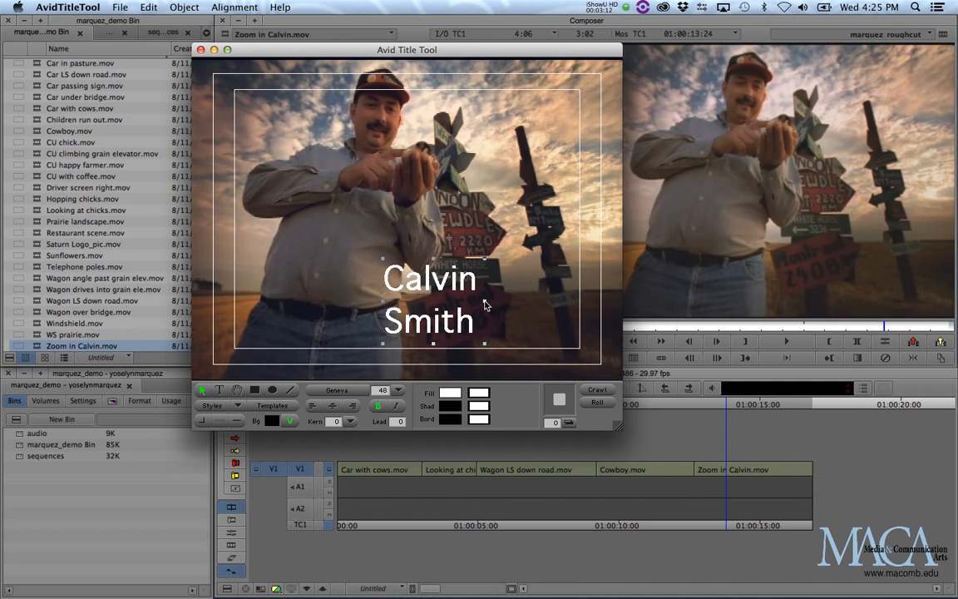
left_click_drag(486, 305, 592, 300)
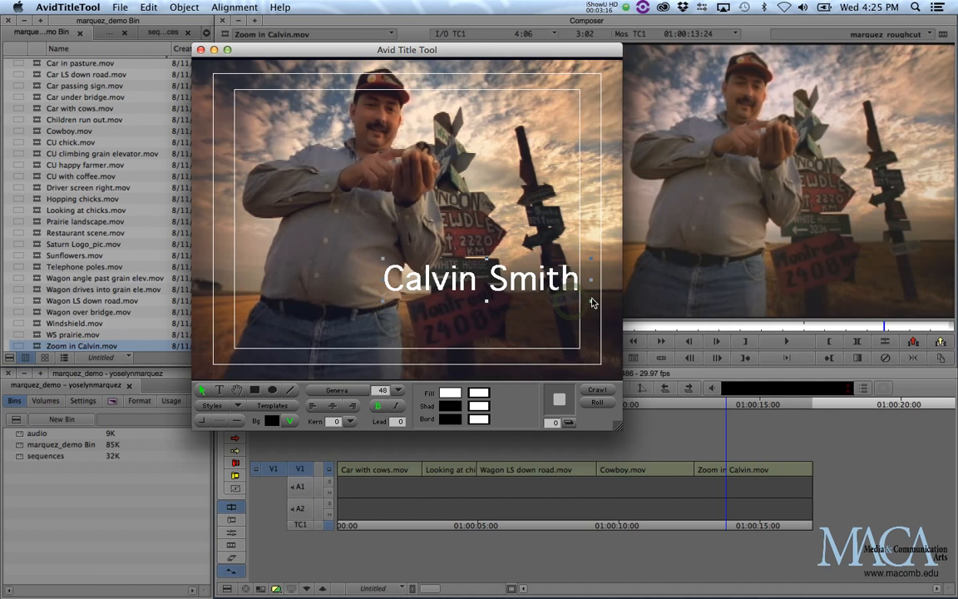
left_click_drag(532, 287, 517, 328)
left_click(399, 390)
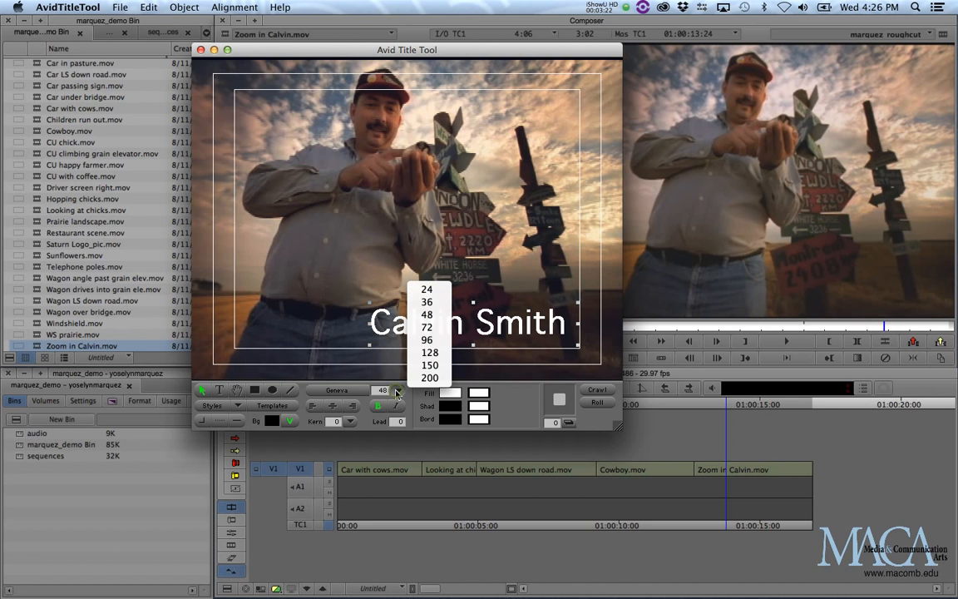
left_click(427, 302)
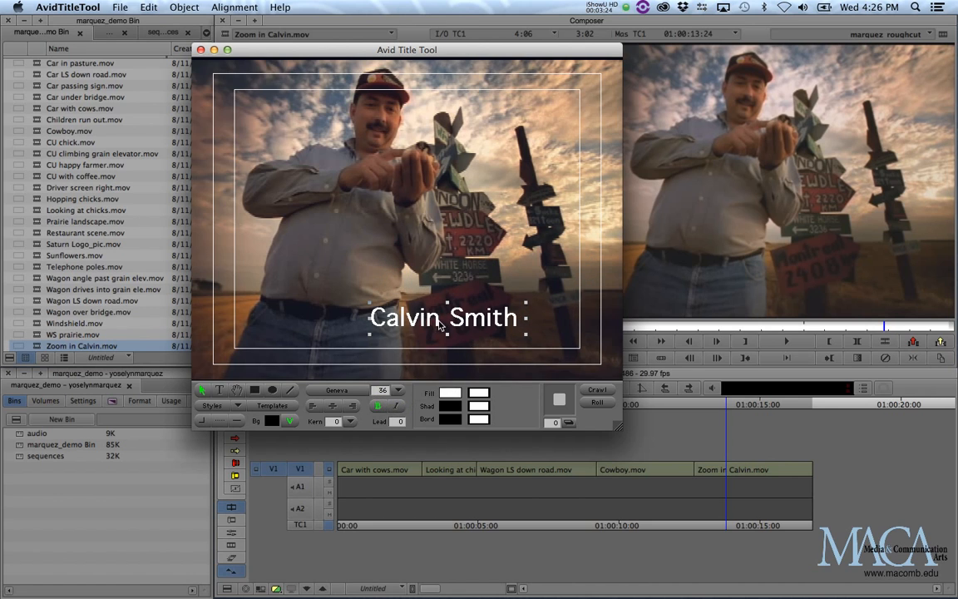
left_click_drag(471, 328, 504, 334)
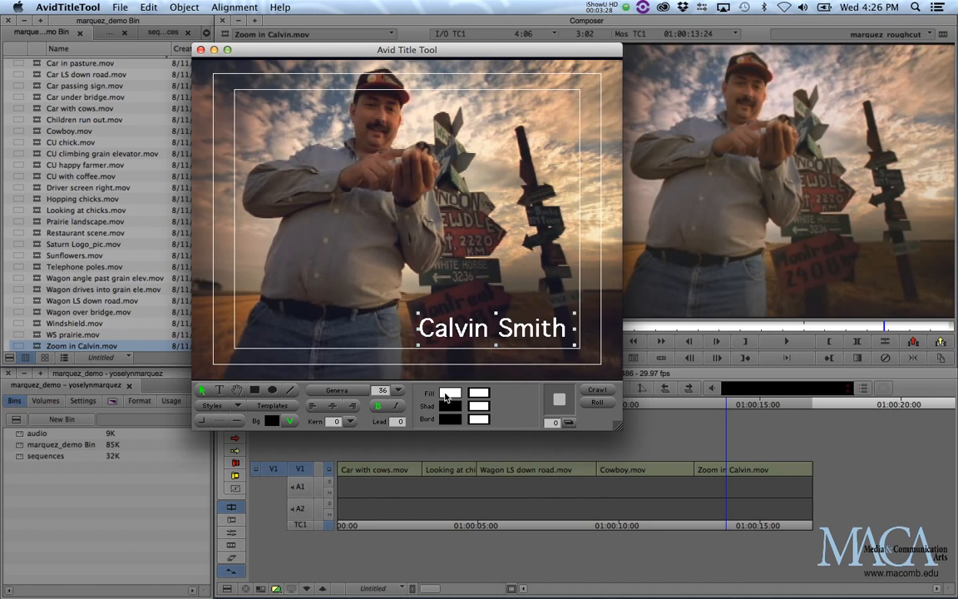
Fill the name text bright orange, sampling the footage with the Color Picker eyedropper
left_click(450, 396)
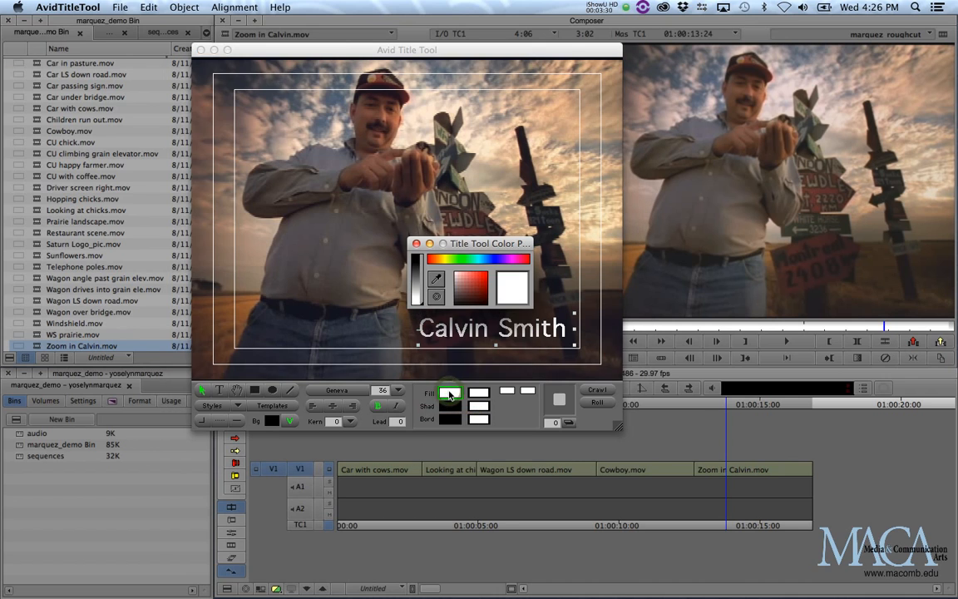
left_click_drag(476, 245, 464, 200)
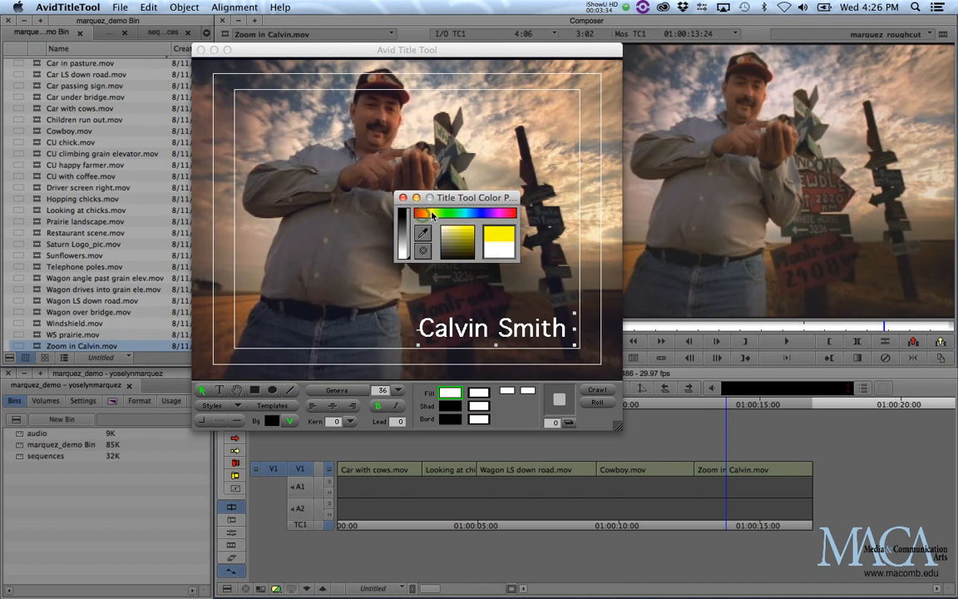
left_click(434, 213)
left_click_drag(455, 211, 476, 213)
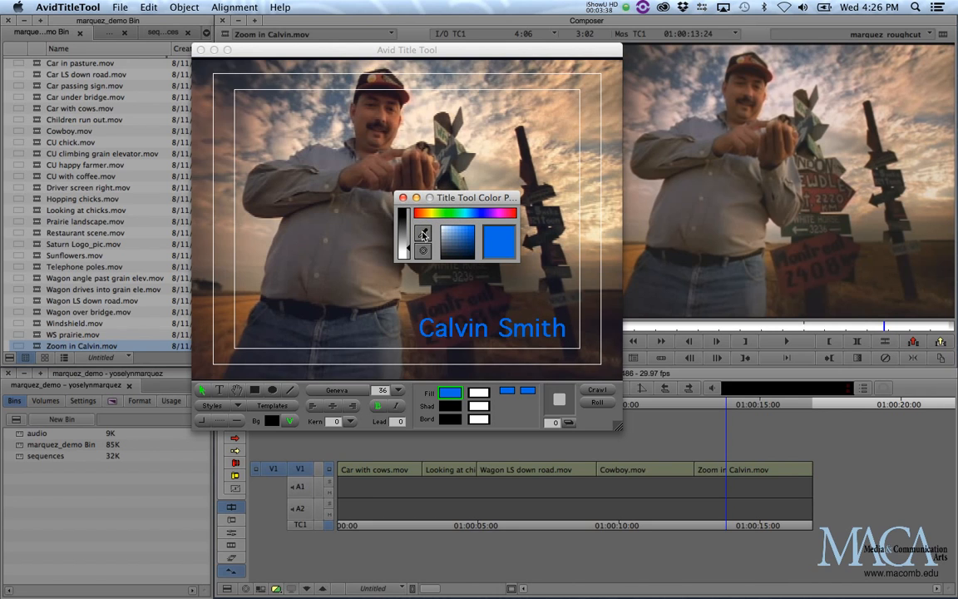
left_click(423, 236)
left_click(241, 312)
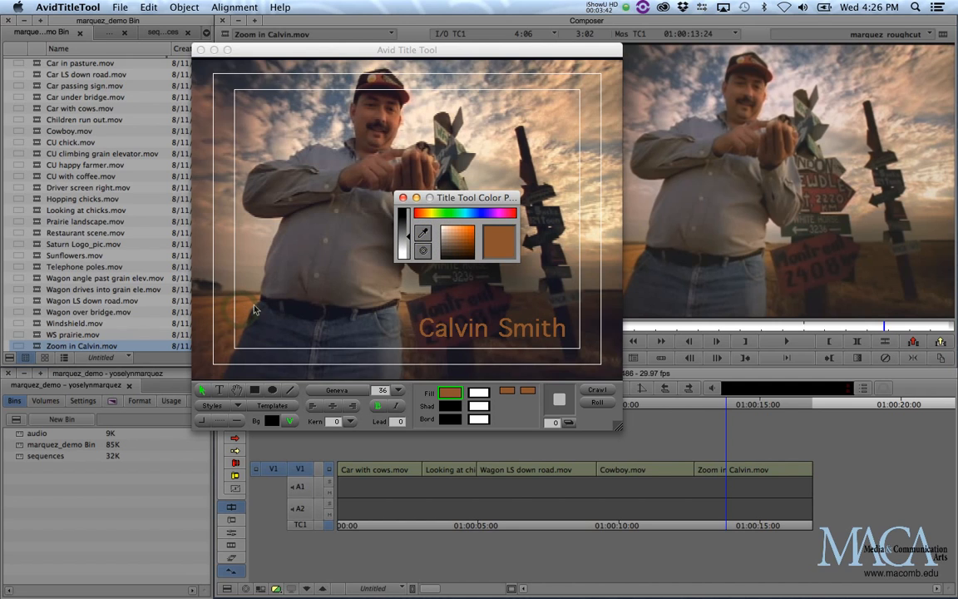
left_click(467, 233)
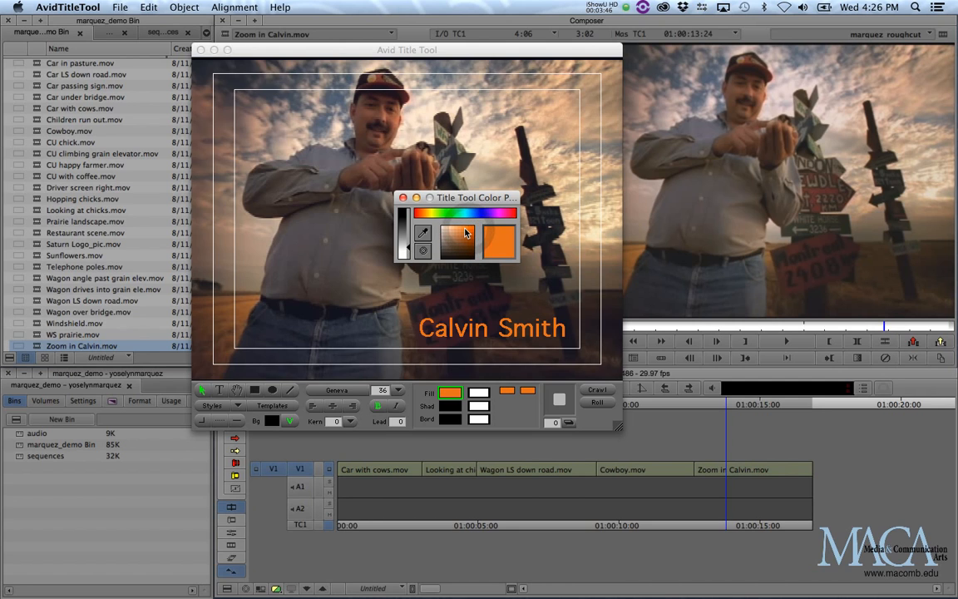
left_click(401, 199)
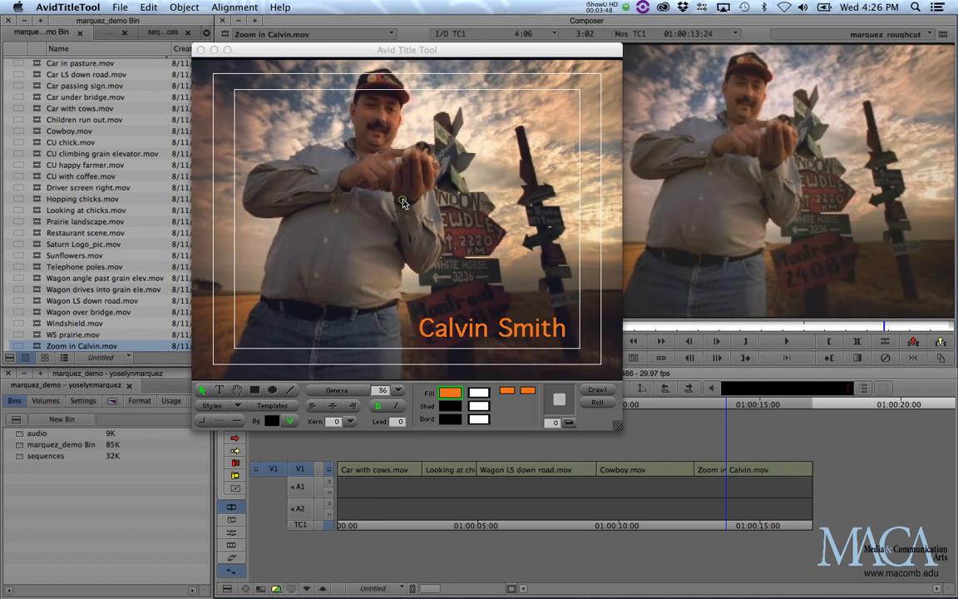
Draw a rectangle across the lower third over the name and make its fill semi-transparent
left_click_drag(478, 395, 439, 391)
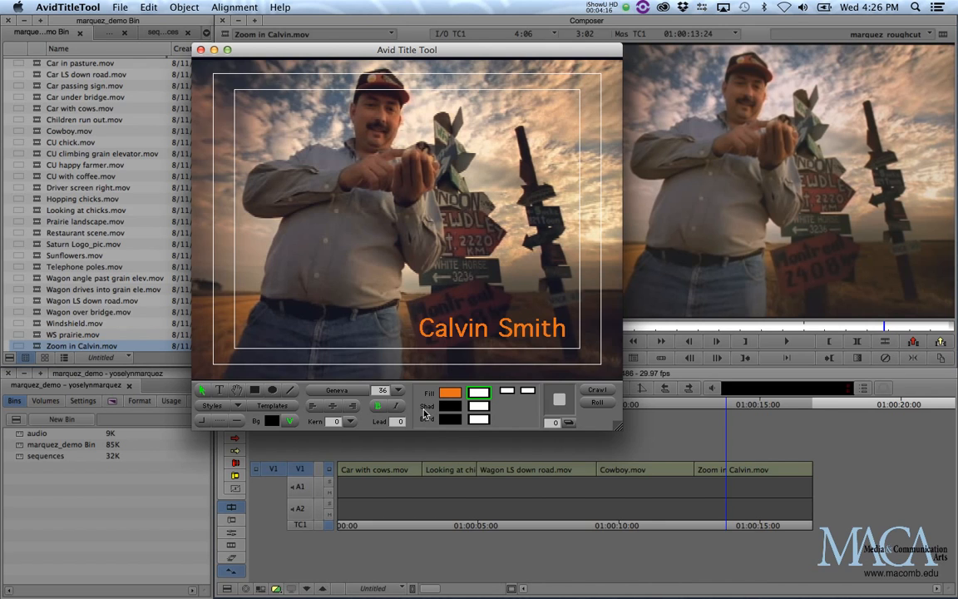
left_click(255, 391)
left_click_drag(325, 308, 617, 355)
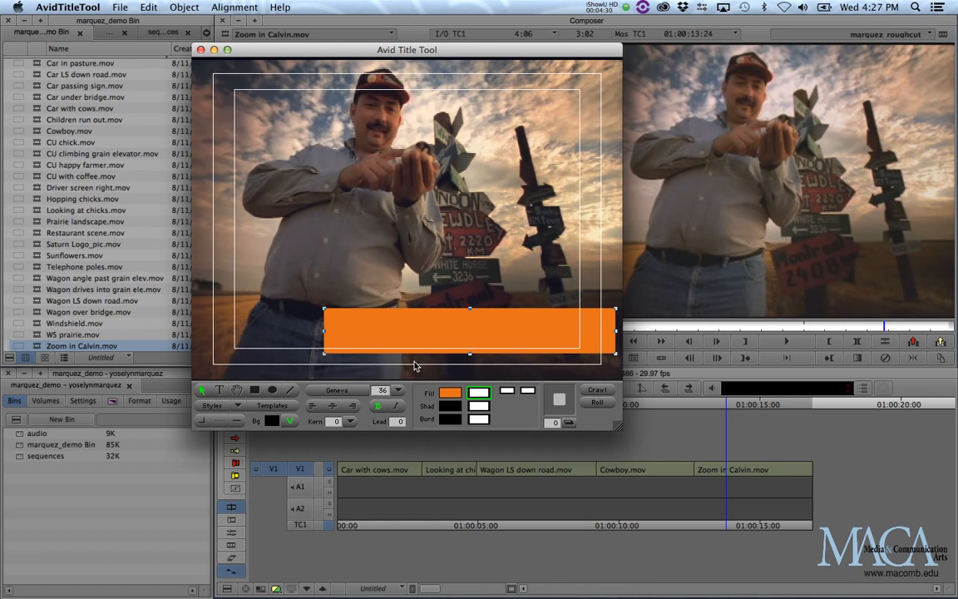
left_click(478, 394)
left_click_drag(478, 394, 542, 385)
left_click(386, 325)
Lower the box's fill opacity and recolour it light blue (cyan)
left_click_drag(484, 394, 537, 382)
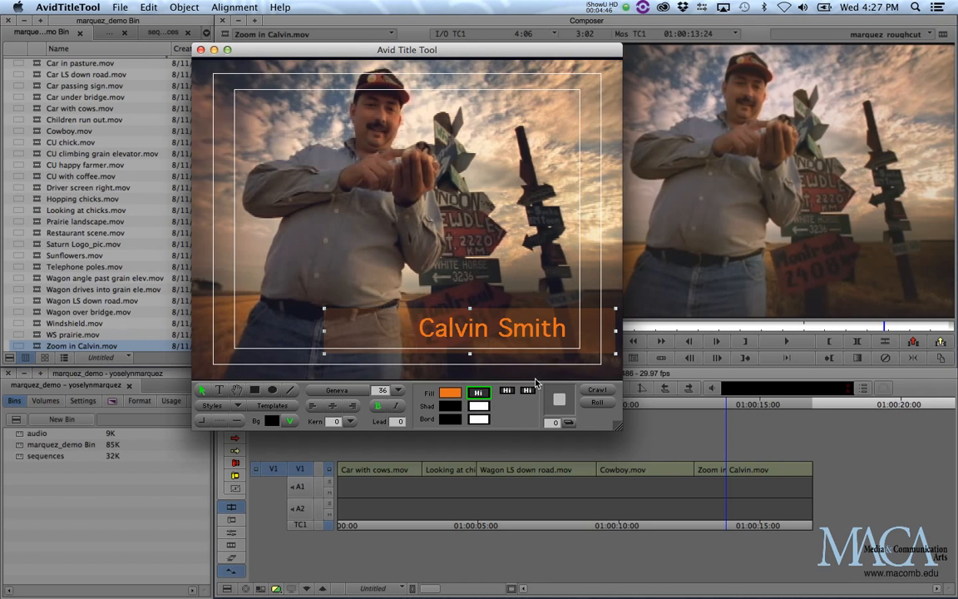
left_click_drag(480, 394, 432, 356)
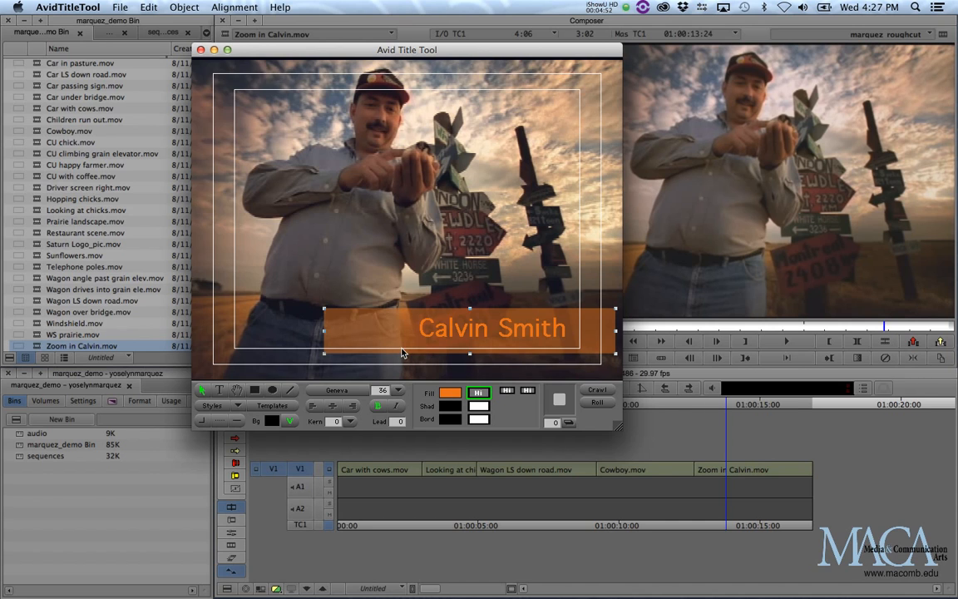
left_click(450, 392)
left_click(491, 259)
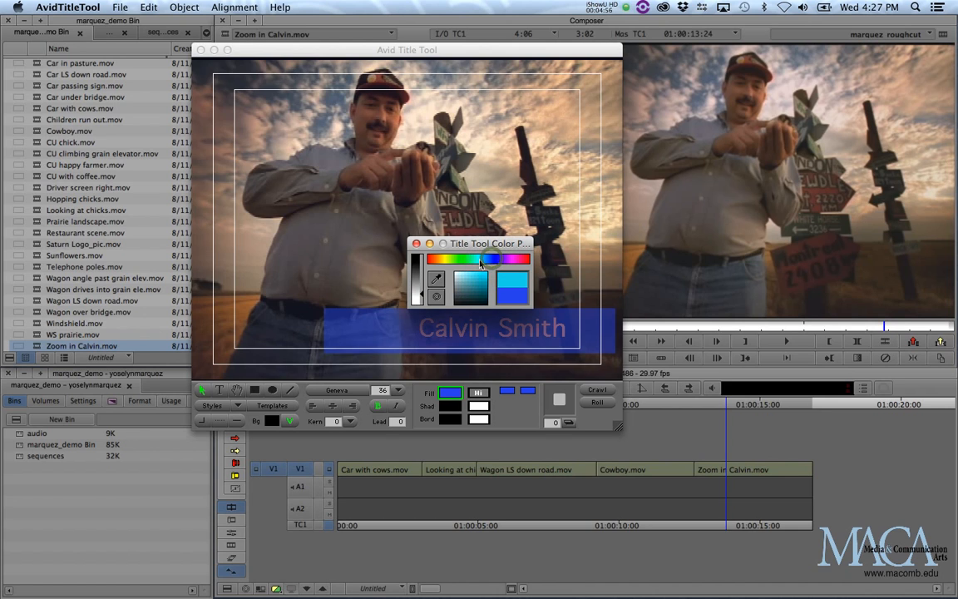
left_click(482, 259)
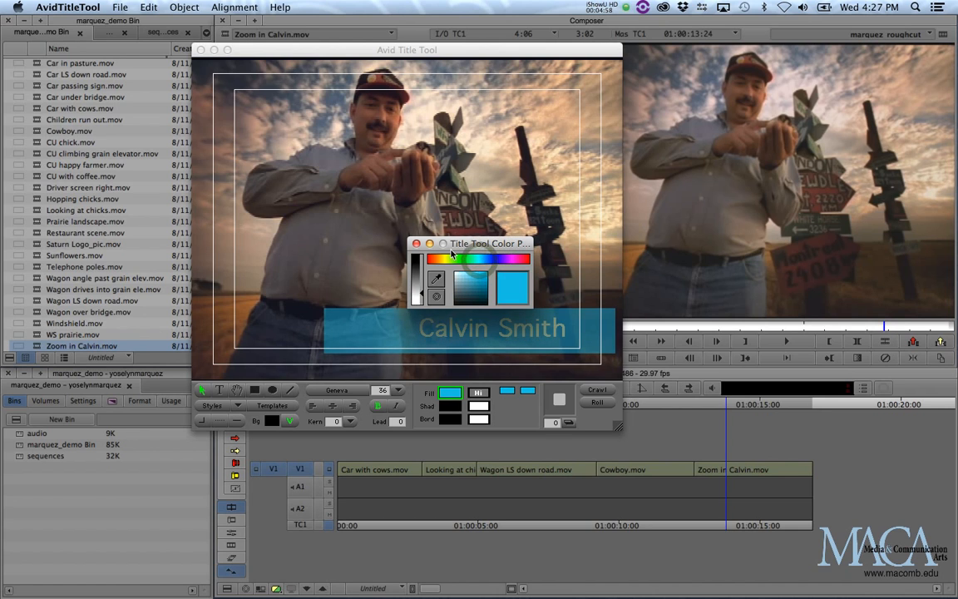
left_click(417, 244)
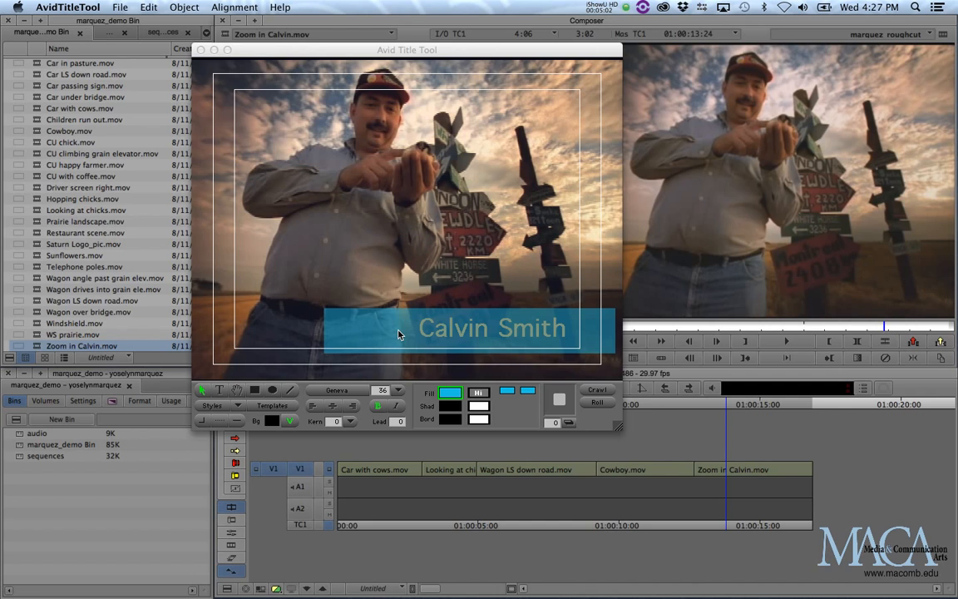
Send the blue box behind the orange name text with Send To Back and increase its transparency
left_click(387, 327)
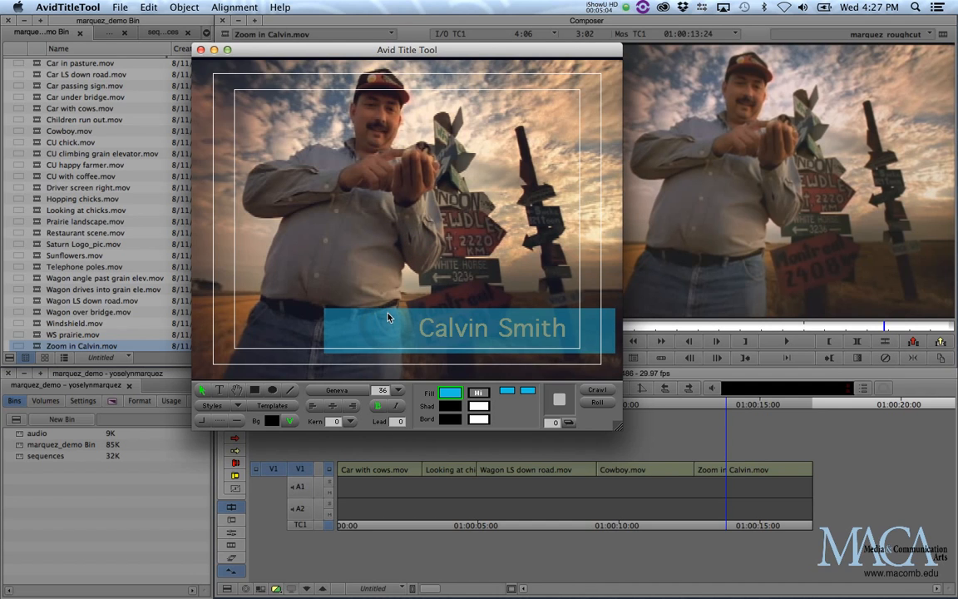
left_click(351, 328)
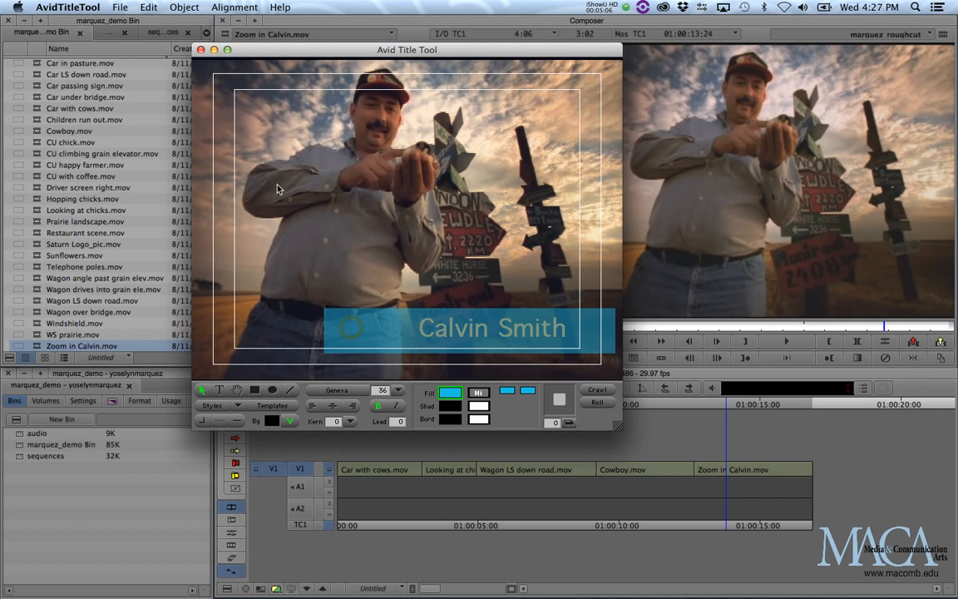
left_click(185, 6)
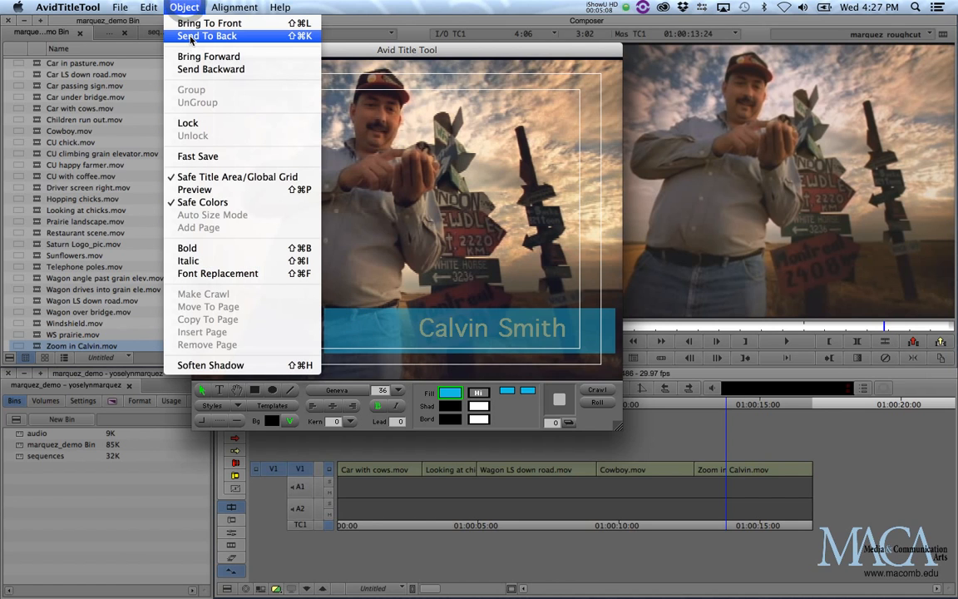
left_click(191, 36)
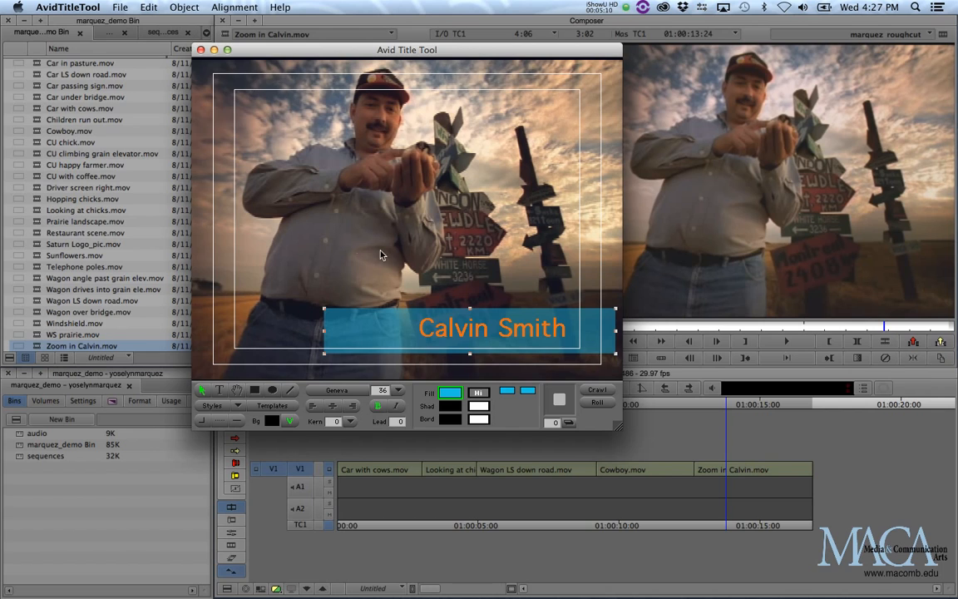
left_click(480, 392)
left_click_drag(483, 390, 528, 383)
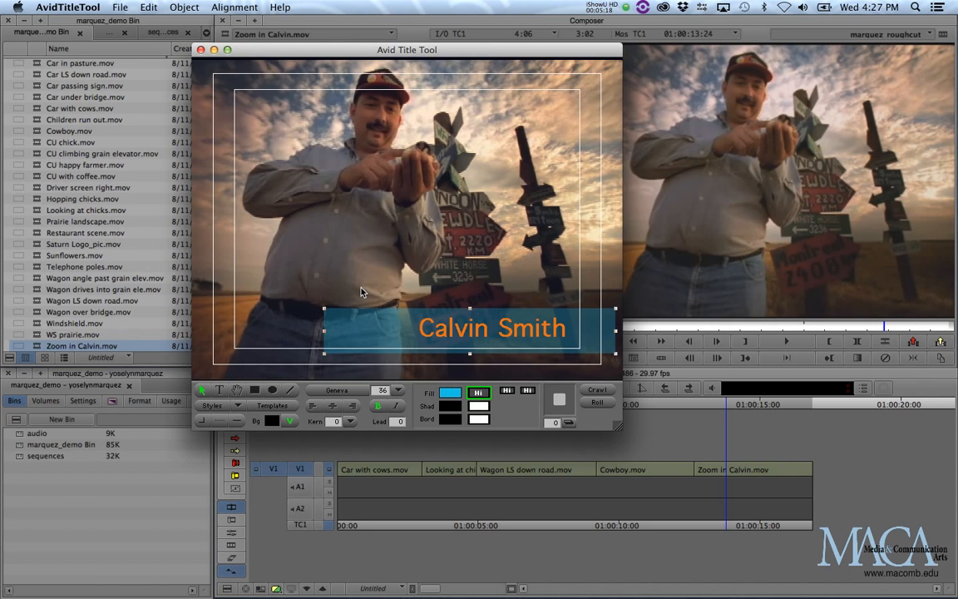
Blend the box transparency with a second value of 0, fading to solid blue toward the right
left_click(526, 391)
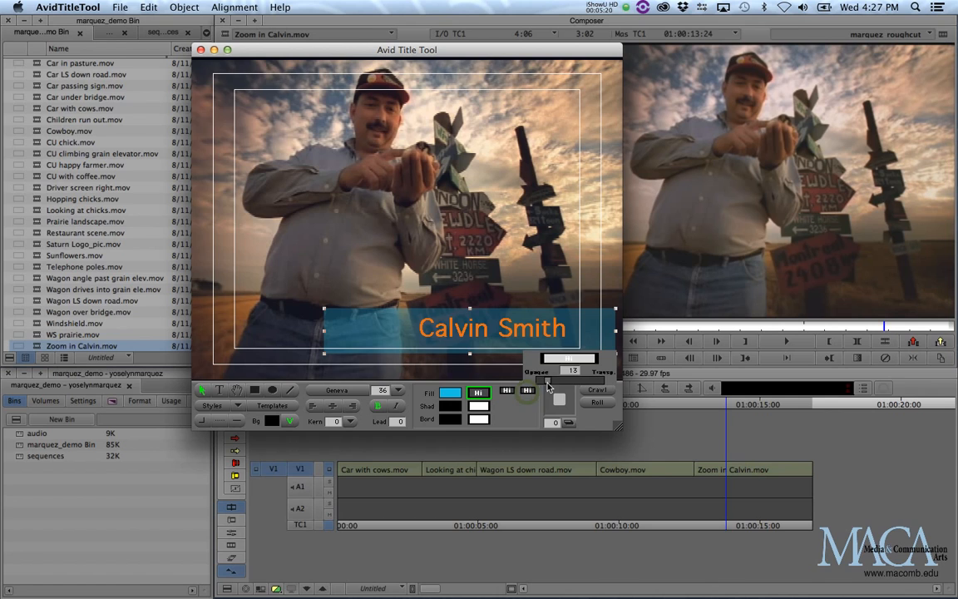
left_click_drag(538, 384, 539, 383)
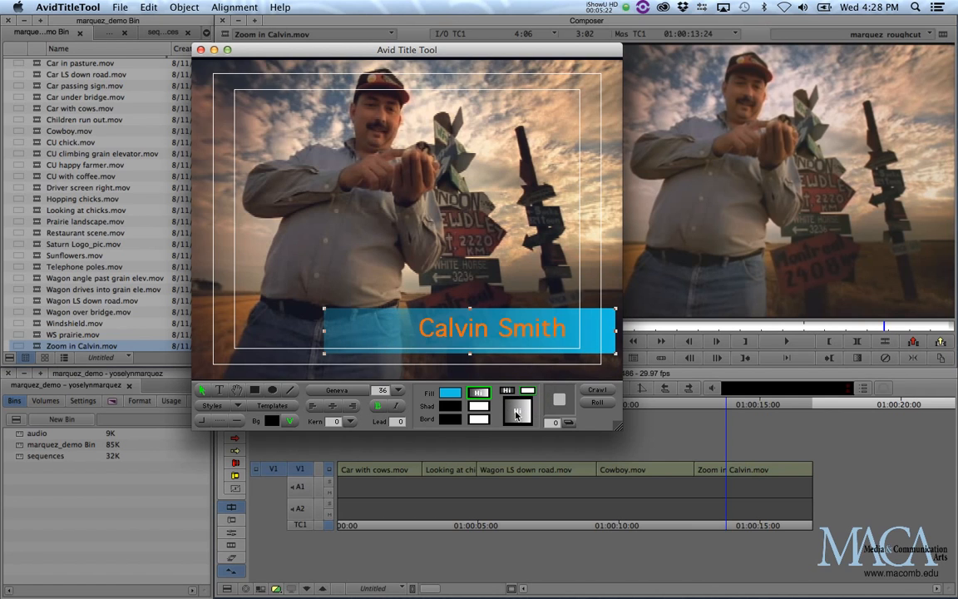
mouse_move(515, 413)
left_mouse_down()
mouse_move(520, 403)
mouse_move(518, 427)
left_mouse_up()
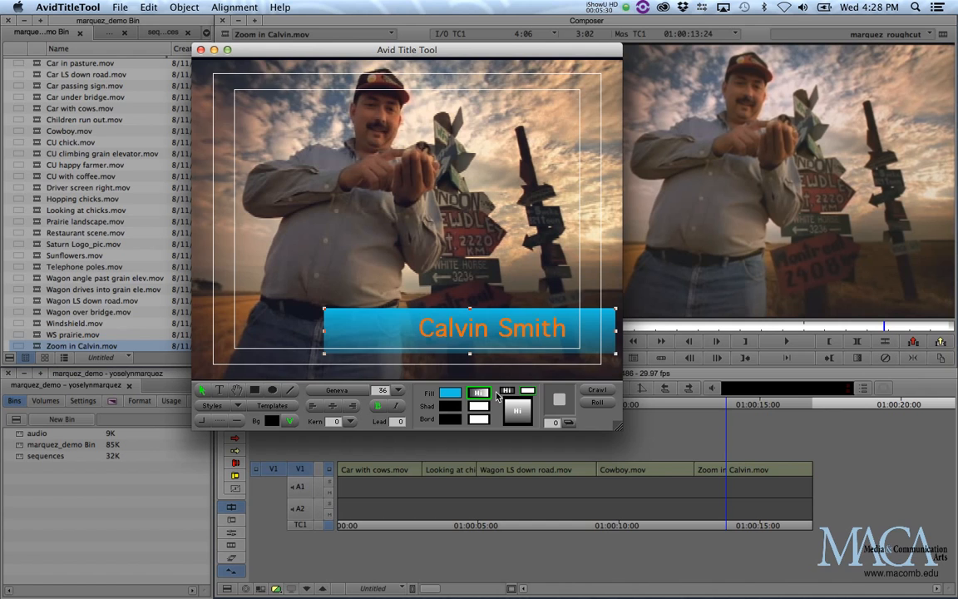
left_click_drag(526, 390, 591, 385)
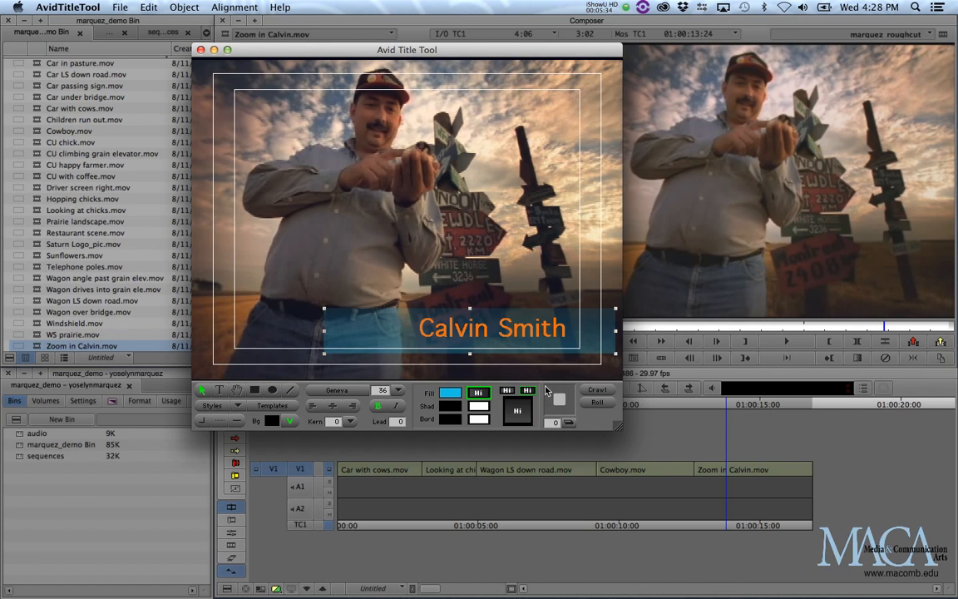
left_click_drag(527, 390, 580, 385)
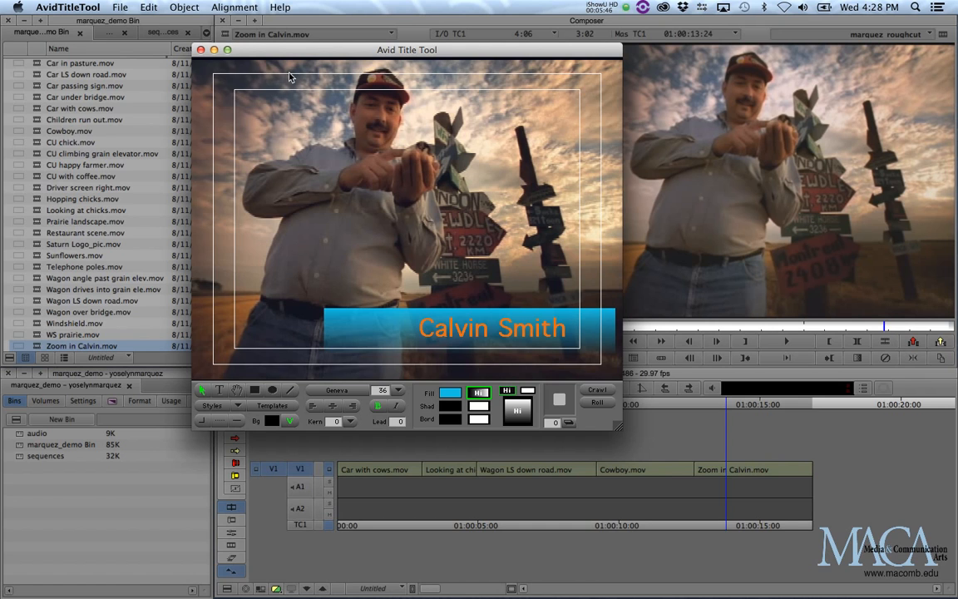
Save the lower-third title under the name calvin_title, then close the Title Tool window
left_click(125, 7)
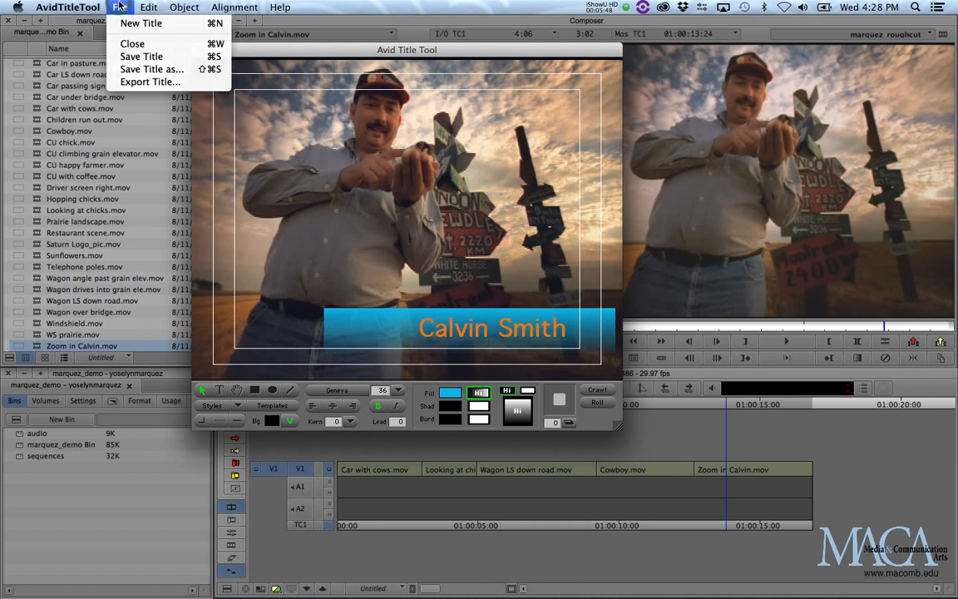
left_click(140, 57)
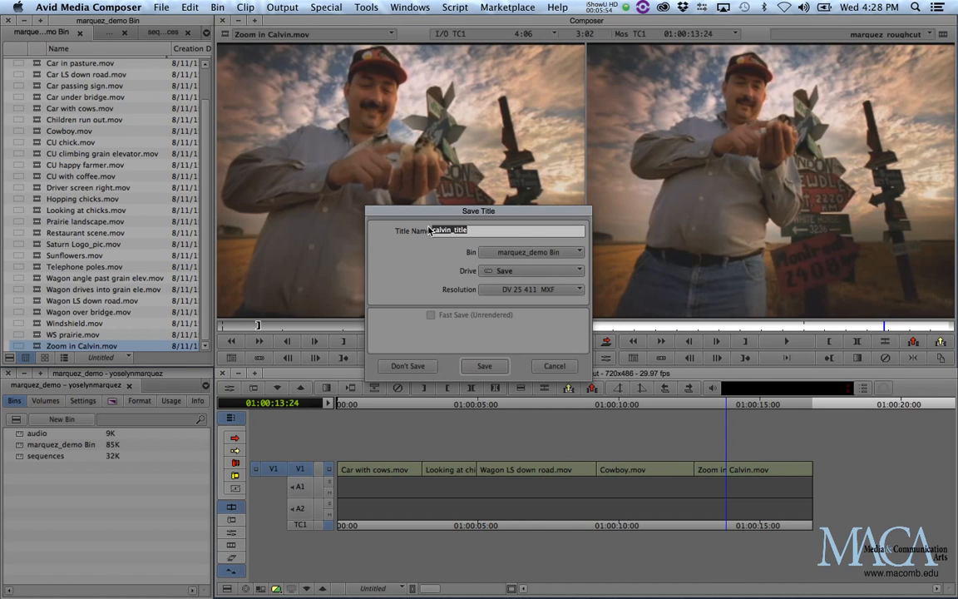
left_click(485, 366)
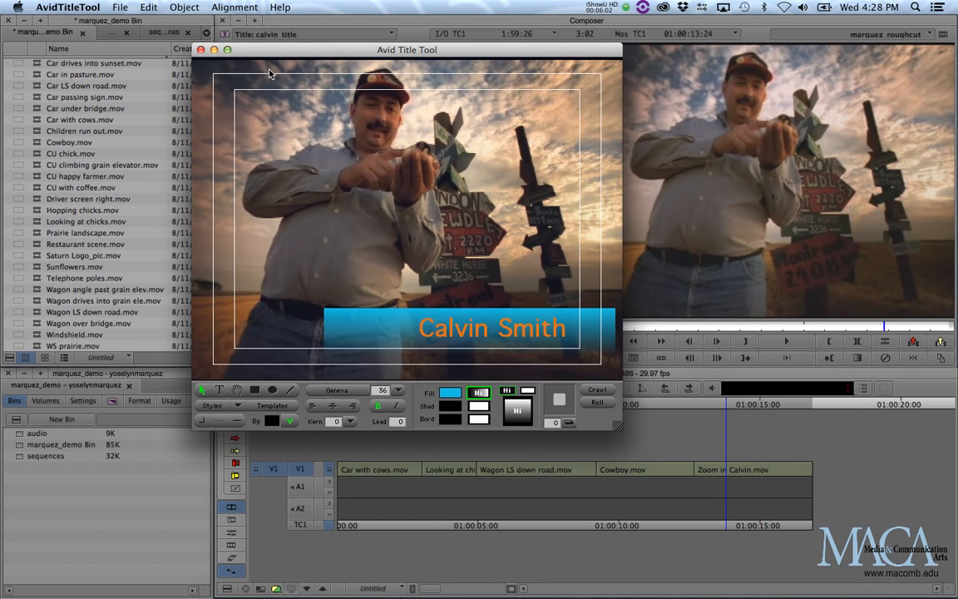
left_click(200, 49)
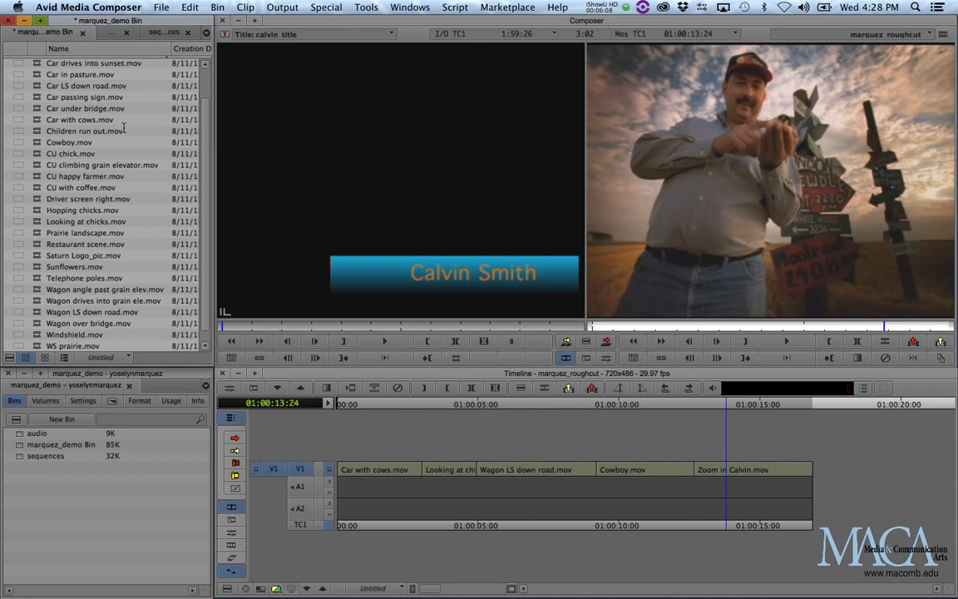
Save the marquez_demo bin with Cmd+S so calvin_title is stored
left_click_drag(205, 122, 210, 78)
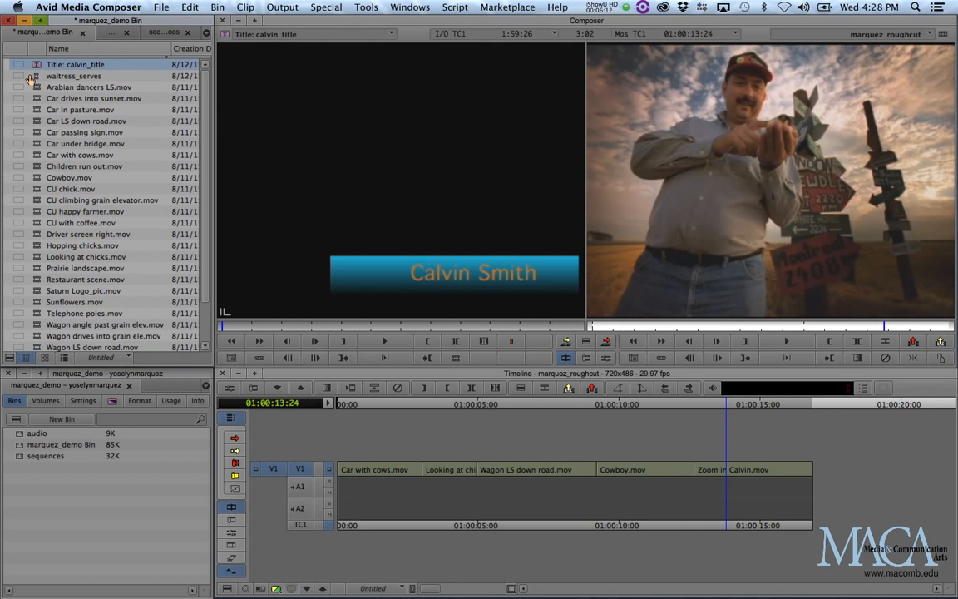
key("alt+super+equal")
key("alt+super+equal")
key("alt+super+equal")
key("alt+super+equal")
key("alt+super+equal")
key("alt+super+equal")
key("alt+super+equal")
key("alt+super+equal")
key("alt+super+equal")
key("alt+super+equal")
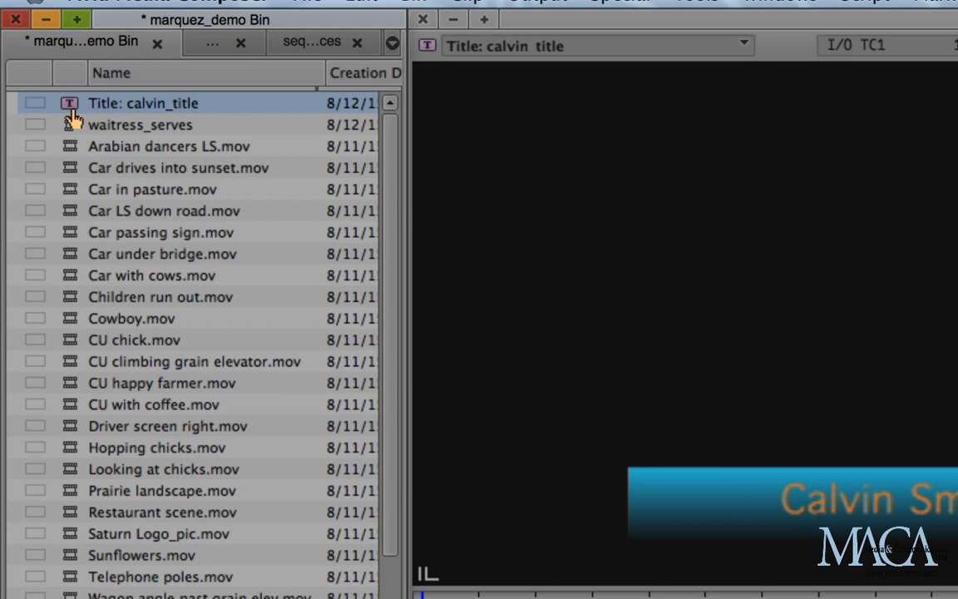
key("super+s")
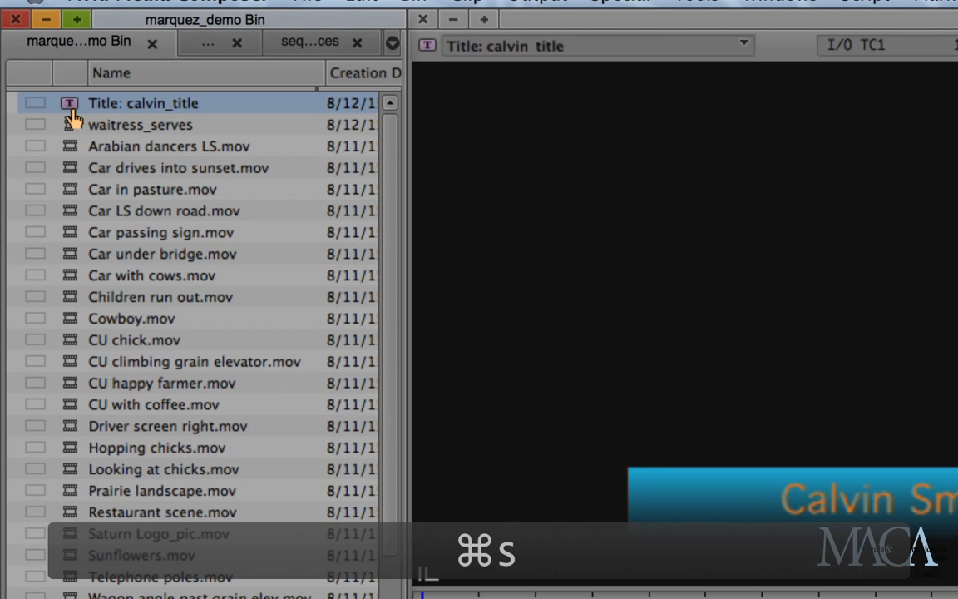
Preview calvin_title by scrubbing through it in the Source monitor
key("alt+super+minus")
key("alt+super+minus")
key("alt+super+minus")
key("alt+super+minus")
key("alt+super+minus")
key("alt+super+minus")
key("alt+super+minus")
key("alt+super+minus")
key("alt+super+minus")
key("alt+super+minus")
key("alt+super+minus")
key("alt+super+minus")
key("alt+super+minus")
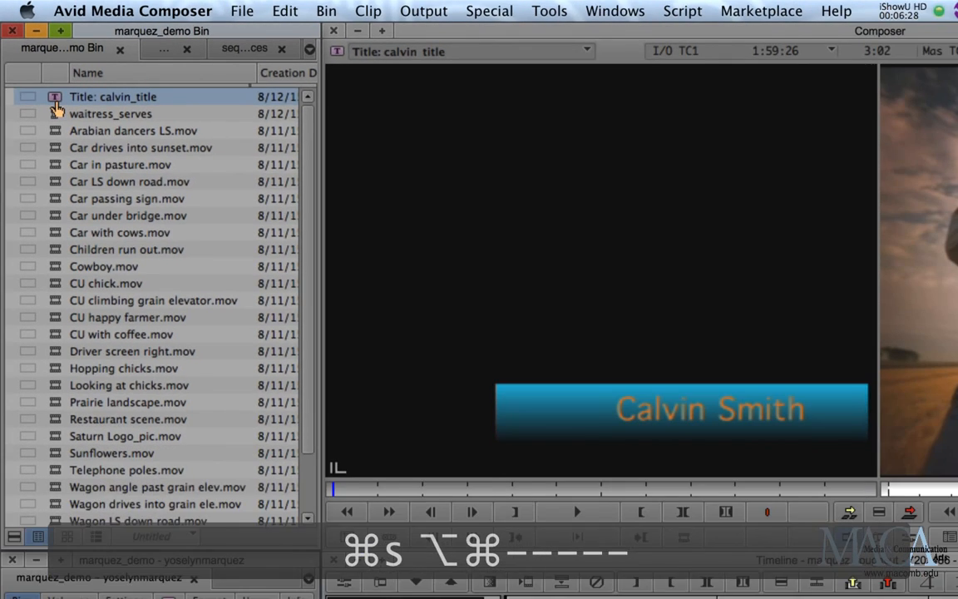
key("alt+super+minus")
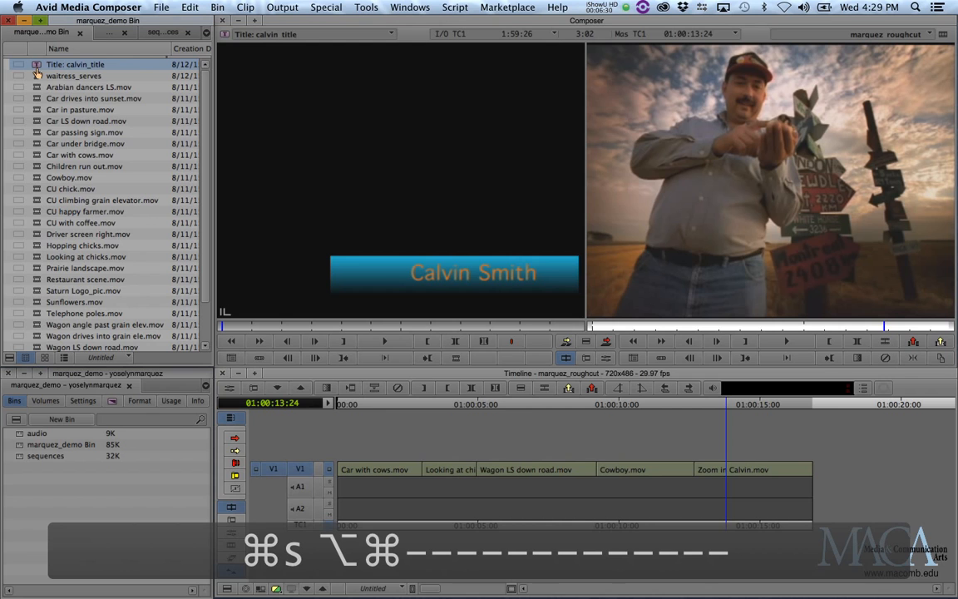
left_click(255, 325)
mouse_move(260, 326)
left_mouse_down()
mouse_move(232, 328)
mouse_move(314, 329)
mouse_move(252, 331)
left_mouse_up()
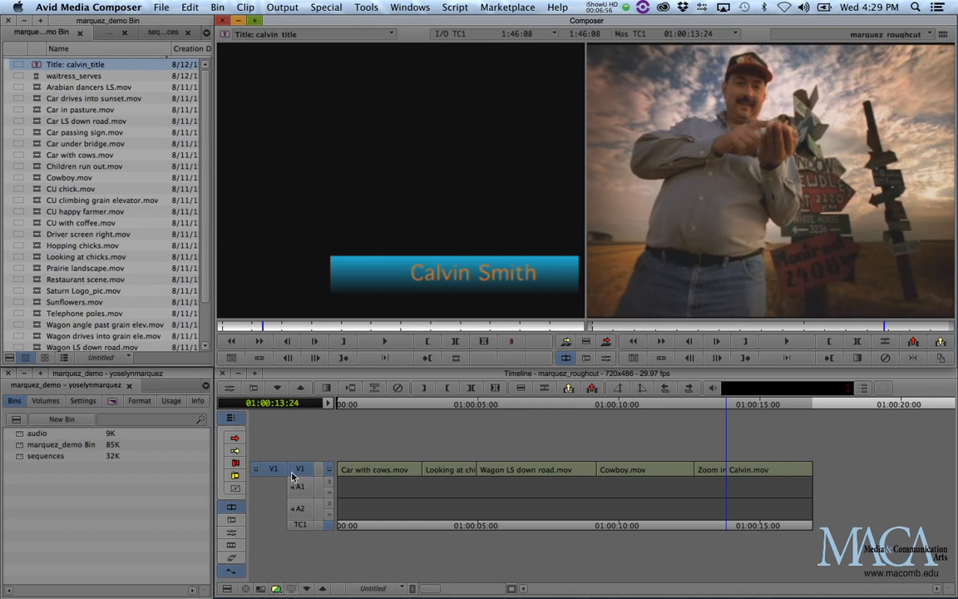
Add an empty V2 video track above V1 in marquez_roughcut with Cmd+Y
right_click(348, 444)
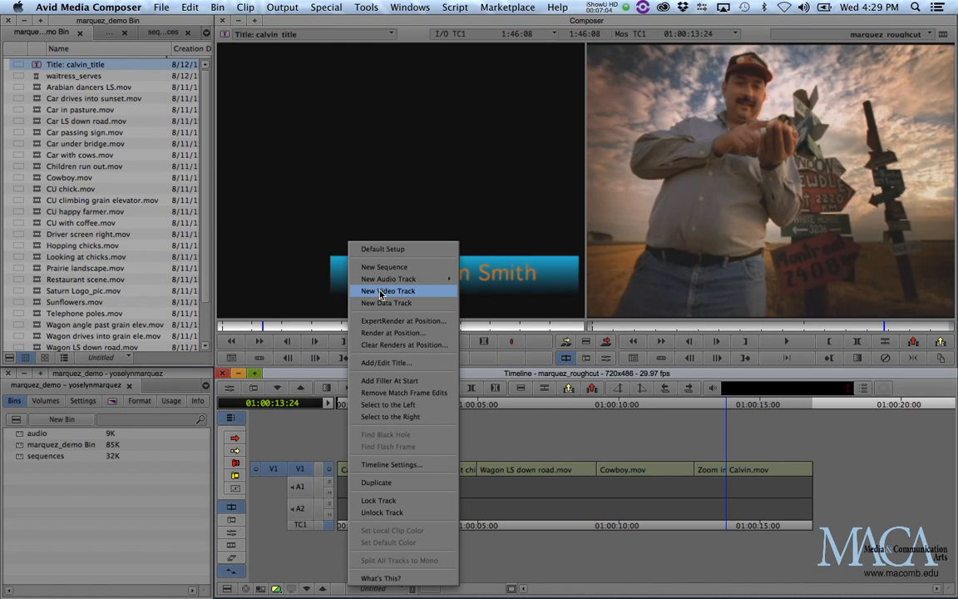
left_click(328, 446)
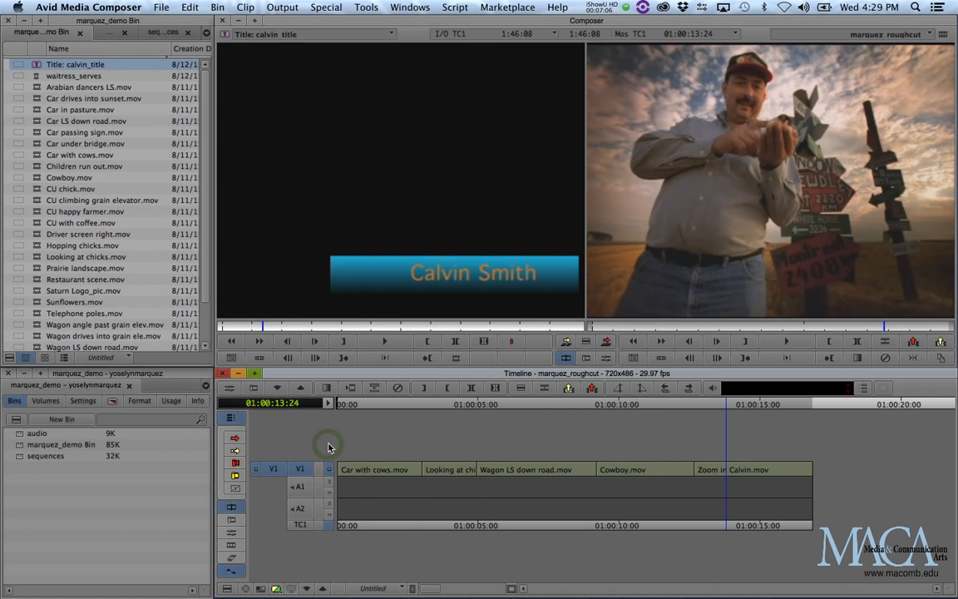
key("super+y")
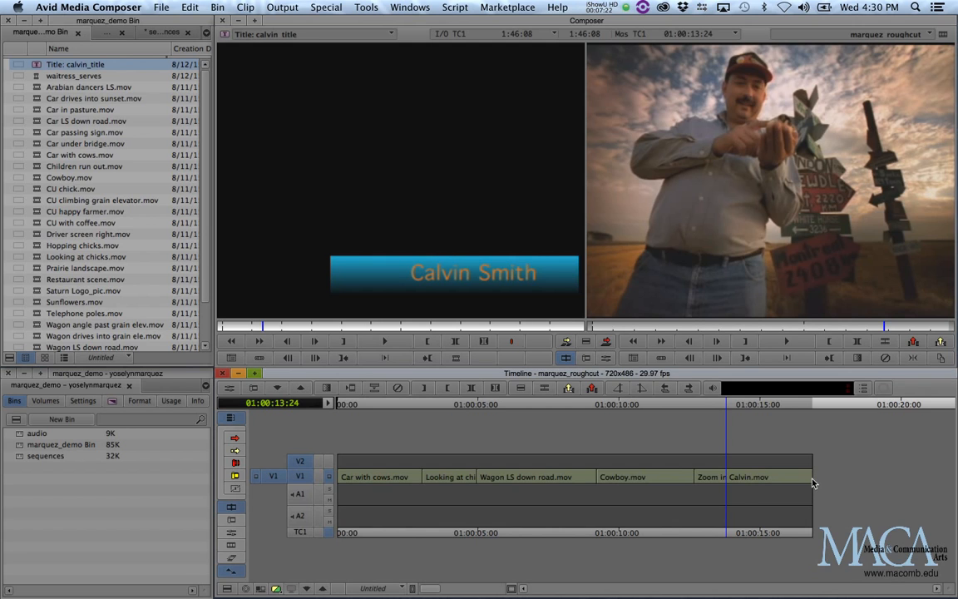
Patch the title's source V1 to record track V2
left_click(274, 481)
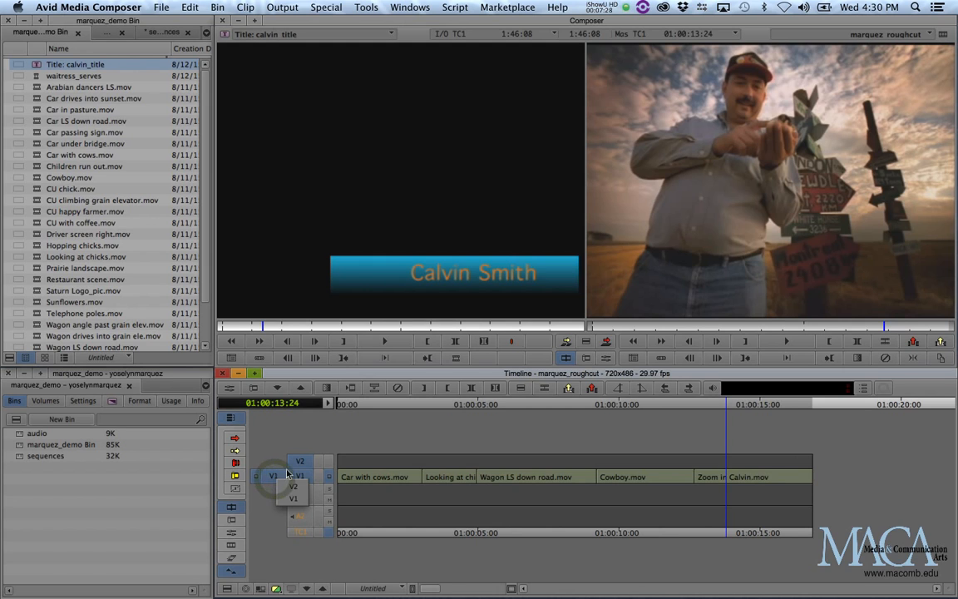
left_click(274, 478)
left_click_drag(275, 475, 298, 461)
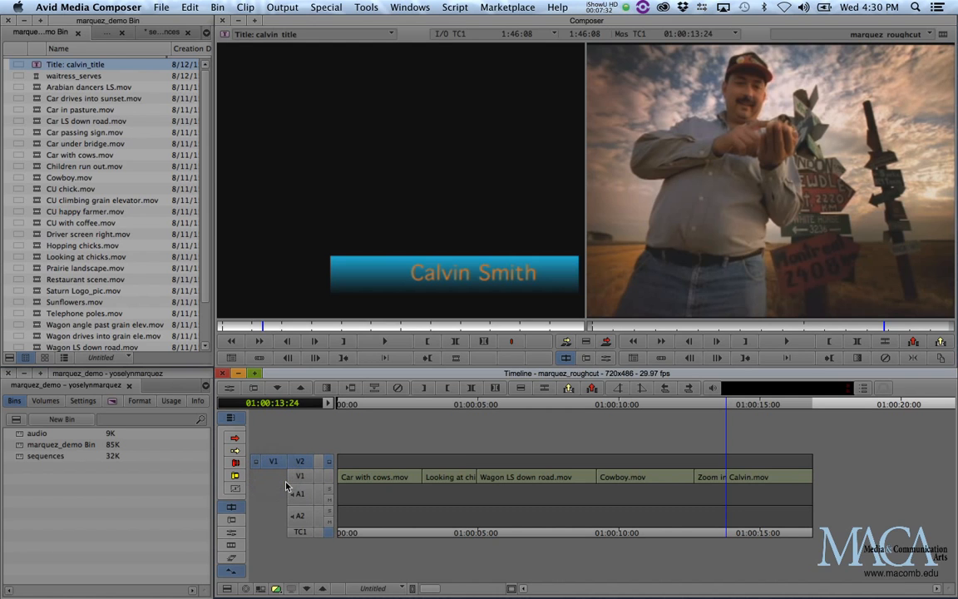
Trial-overwrite calvin_title onto V2 at 01:00:13:02, check it, then undo the placement
left_click(707, 408)
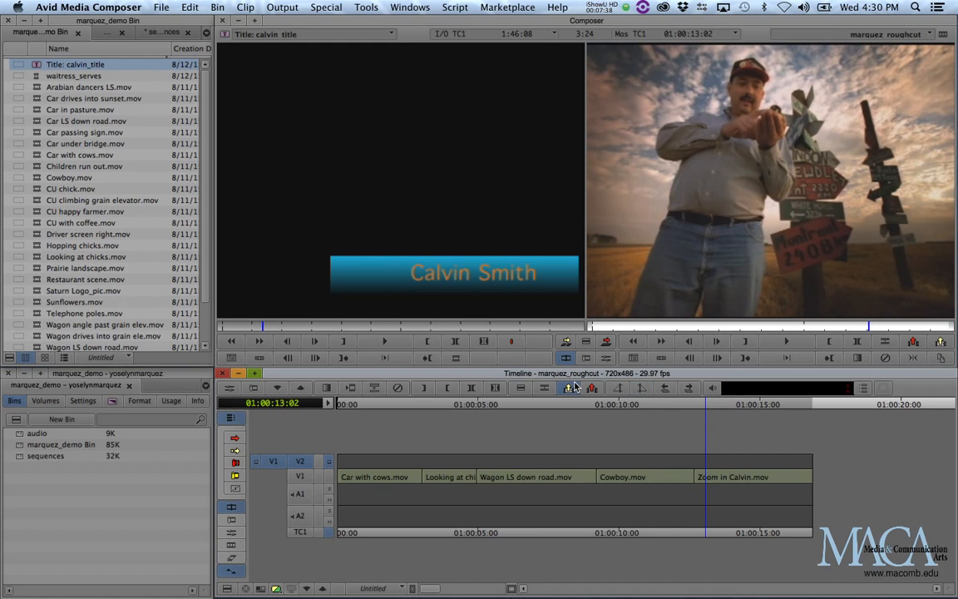
key("v")
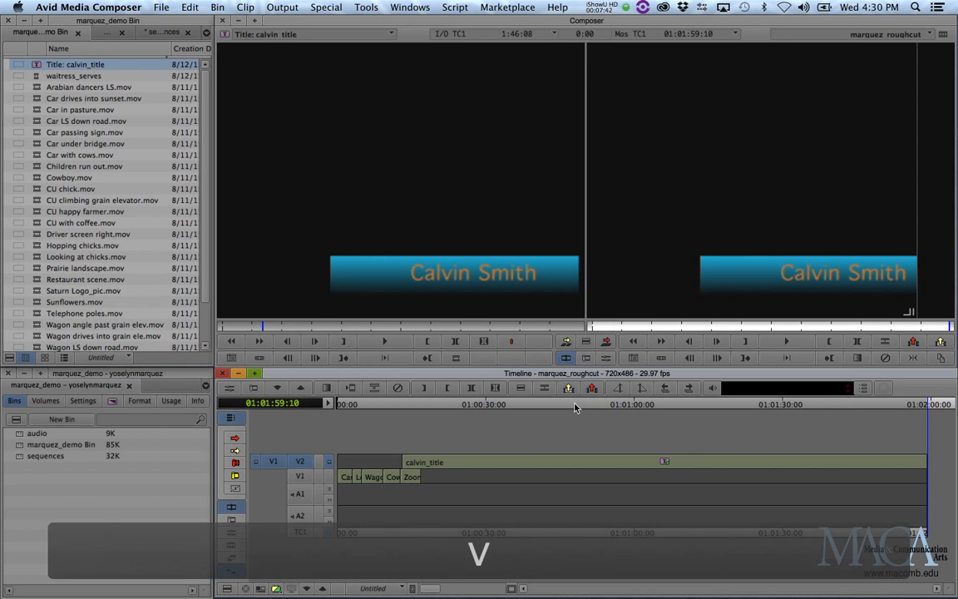
left_click_drag(401, 407, 430, 409)
key("super+z")
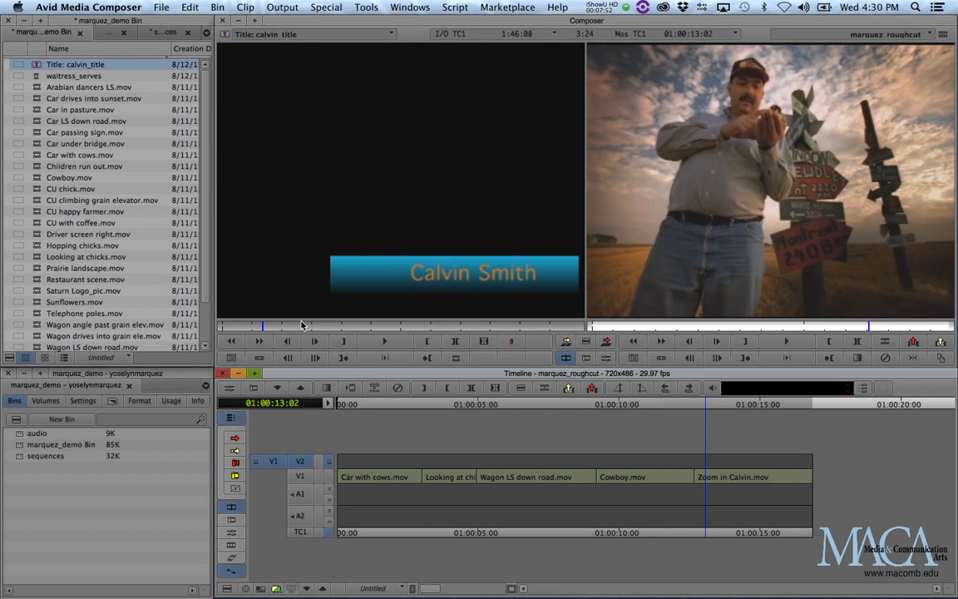
Park on Zoom in Calvin.mov and mark its span with T
left_click(725, 480)
mouse_move(725, 481)
left_mouse_down()
mouse_move(695, 482)
mouse_move(727, 481)
left_mouse_up()
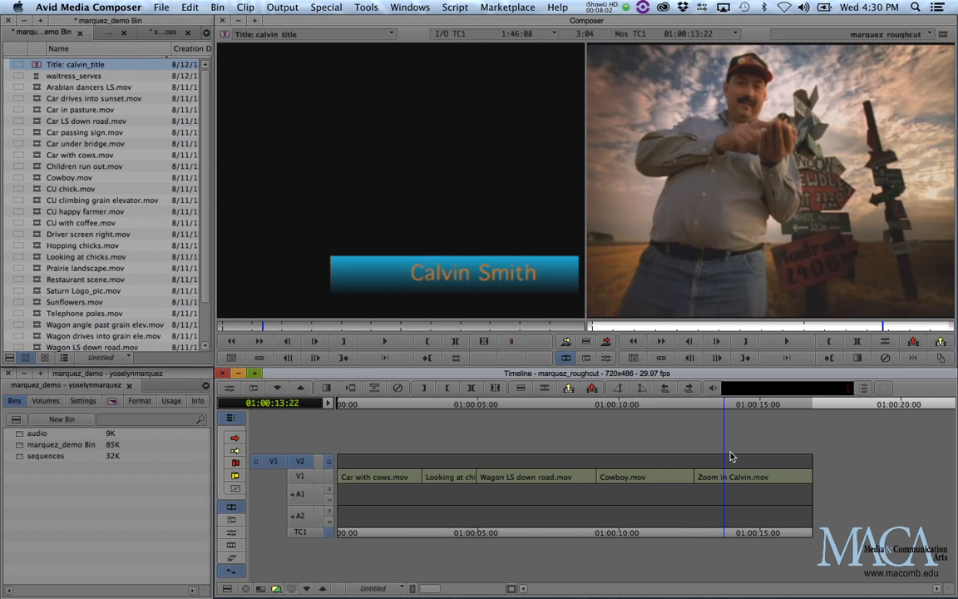
key("t")
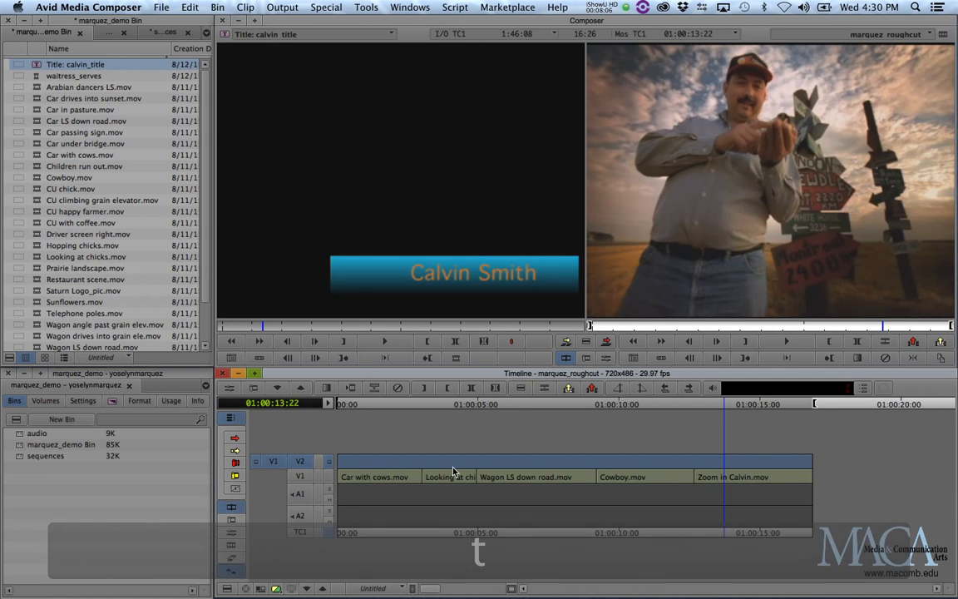
Patch source to V1, re-mark the Calvin clip, then route the title back to V2
left_click_drag(275, 461, 274, 477)
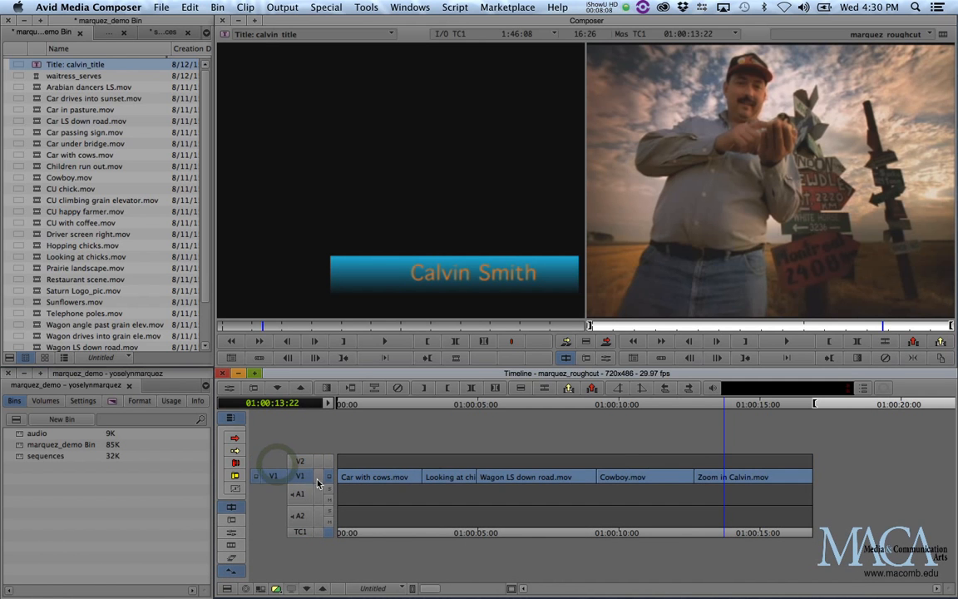
left_click(720, 405)
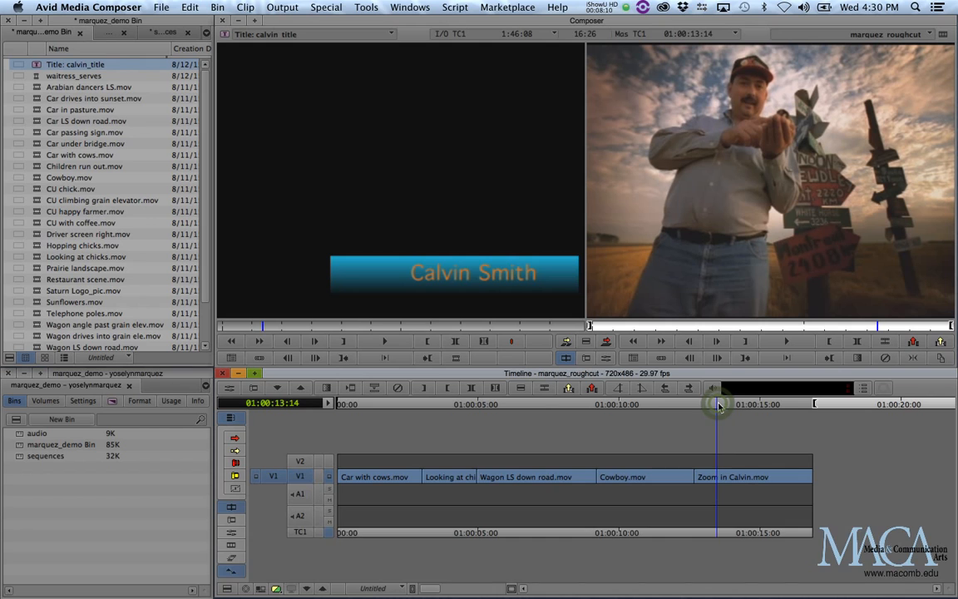
key("t")
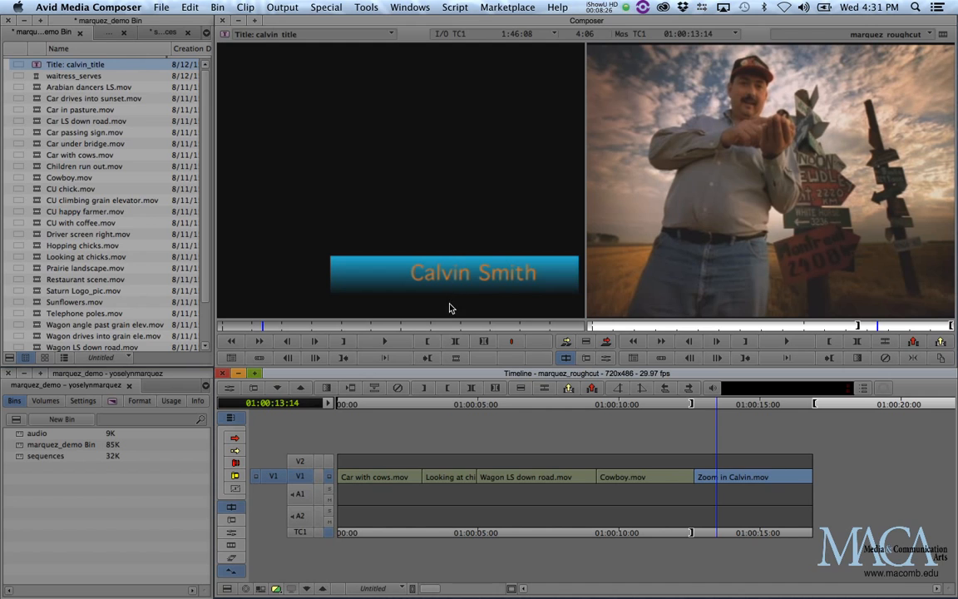
left_click_drag(274, 476, 295, 461)
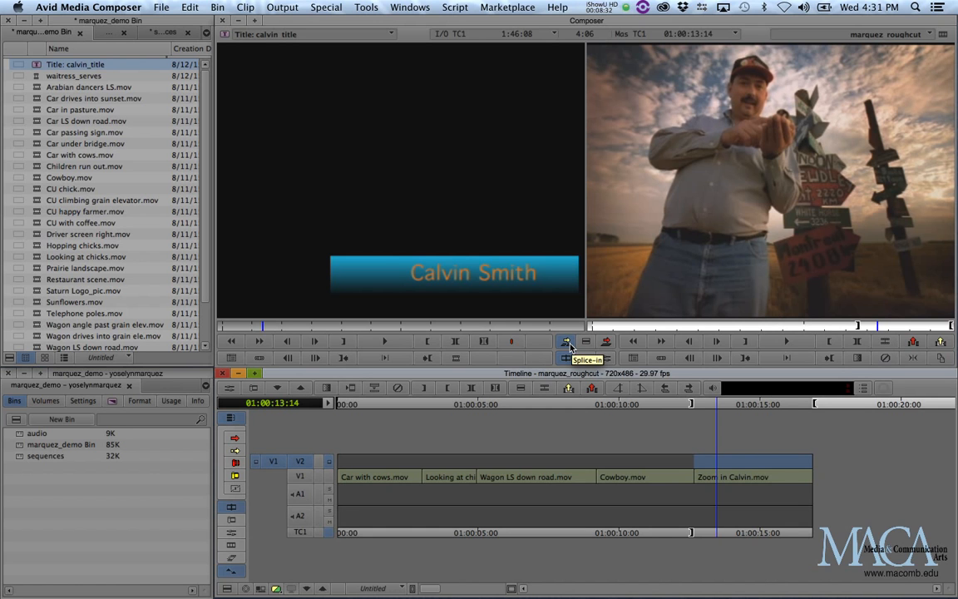
Splice calvin_title onto V2 between the marks and scrub through it over Calvin's shot
key("v")
mouse_move(705, 413)
left_mouse_down()
mouse_move(685, 413)
mouse_move(711, 414)
left_mouse_up()
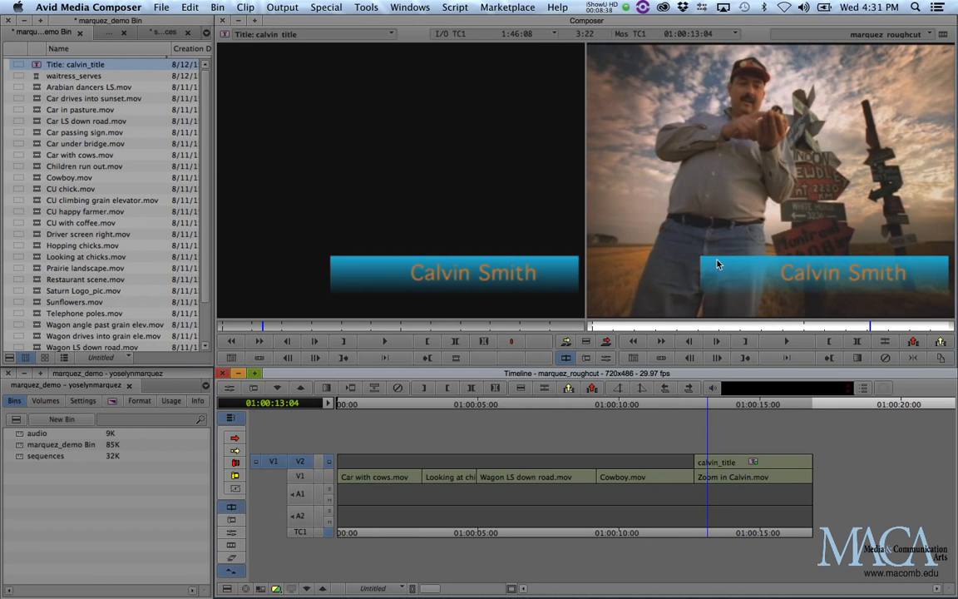
left_click(695, 408)
left_click_drag(695, 407, 793, 407)
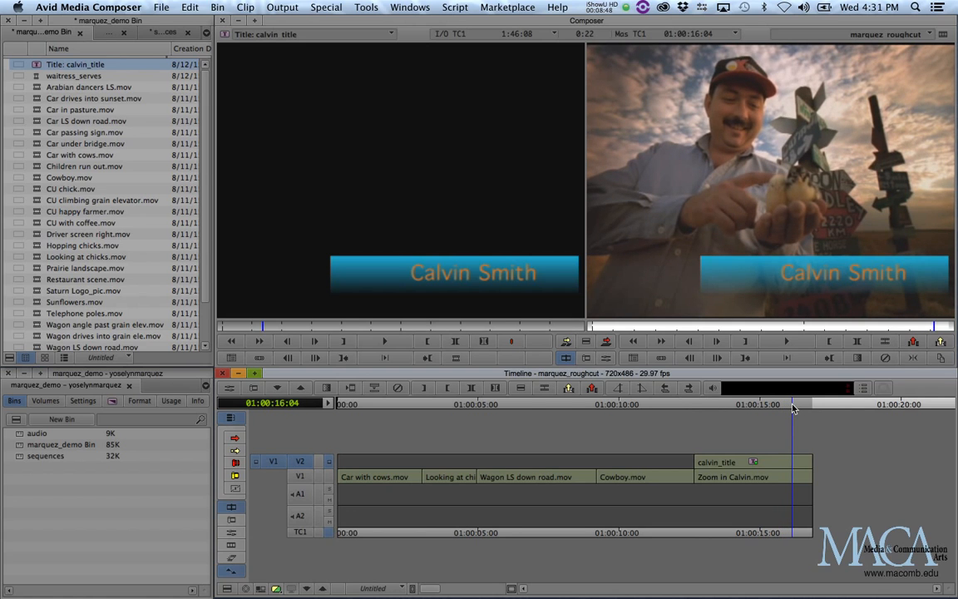
left_click_drag(793, 408, 760, 407)
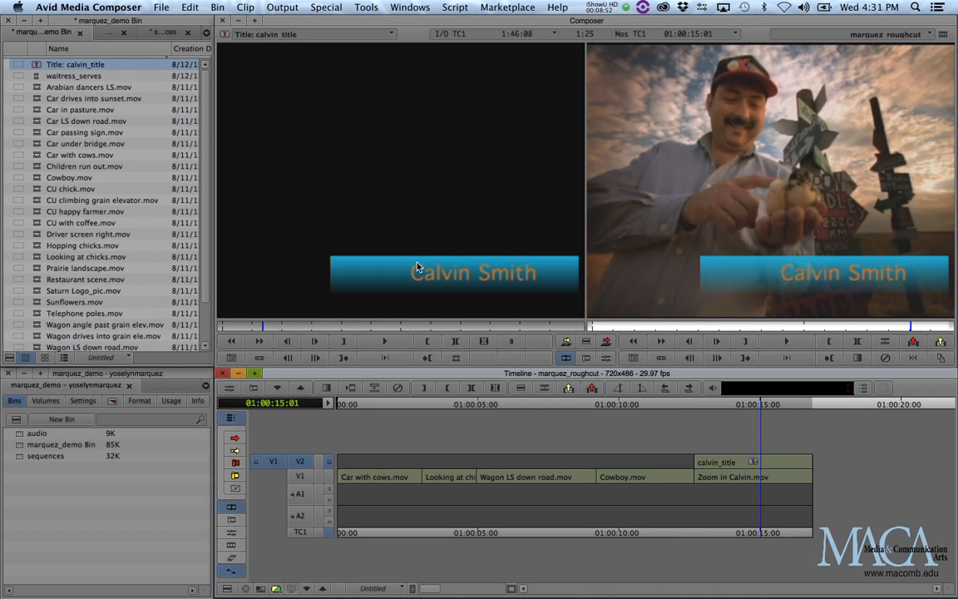